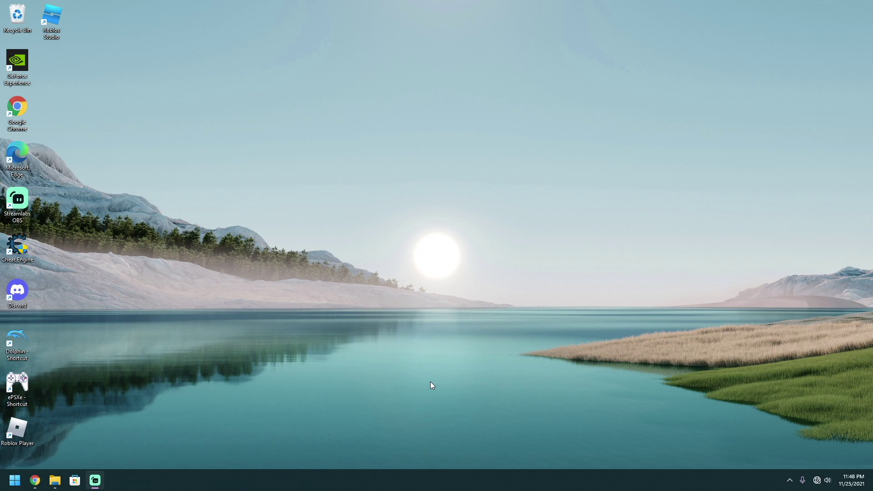
# - Restore Chrome and scroll the Filmora 2020 download page to 'Features of Wondershare Filmora 2020'
pyautogui.click(41, 475)
pyautogui.scroll(5, 255, 355)
pyautogui.scroll(7, 257, 350)
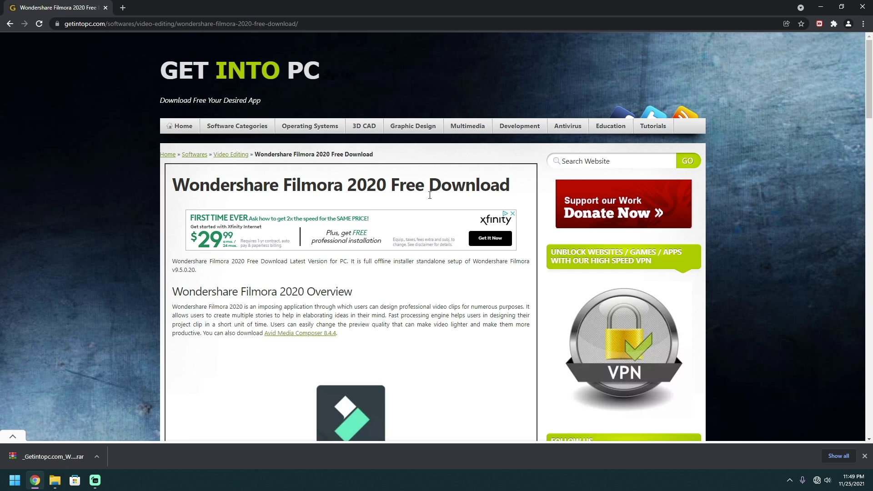
pyautogui.scroll(-3, 372, 337)
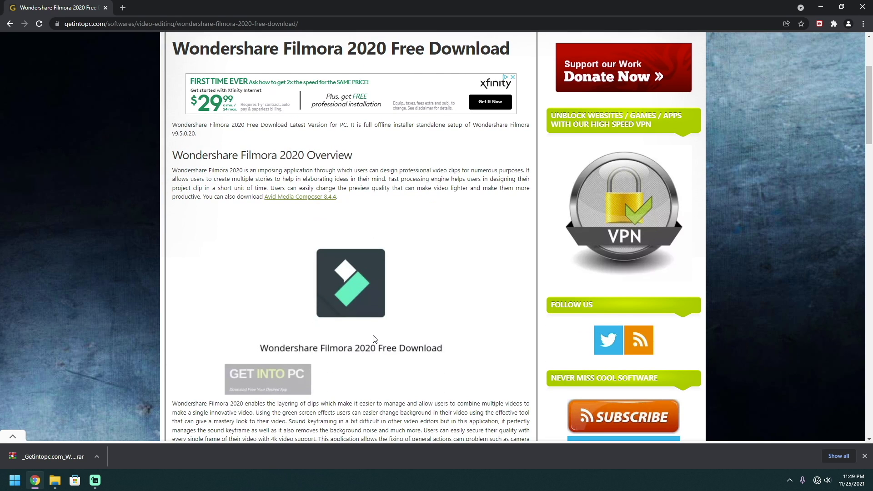
pyautogui.scroll(-4, 373, 339)
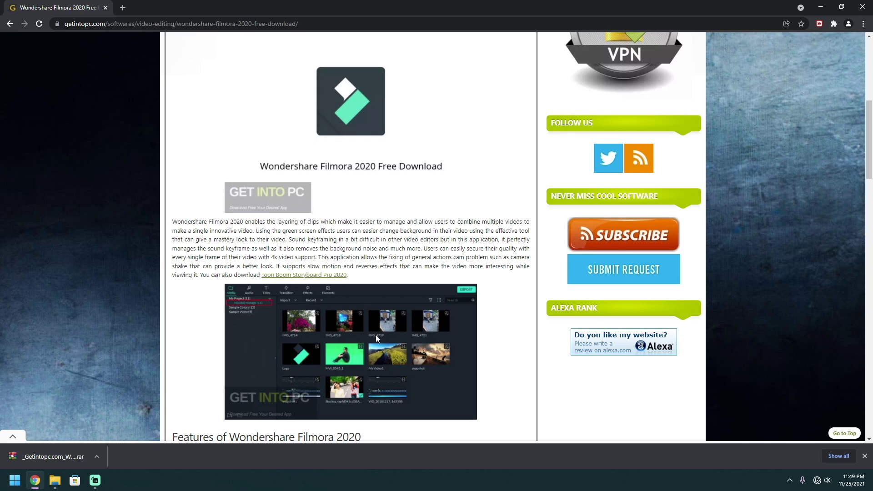
pyautogui.scroll(3, 377, 337)
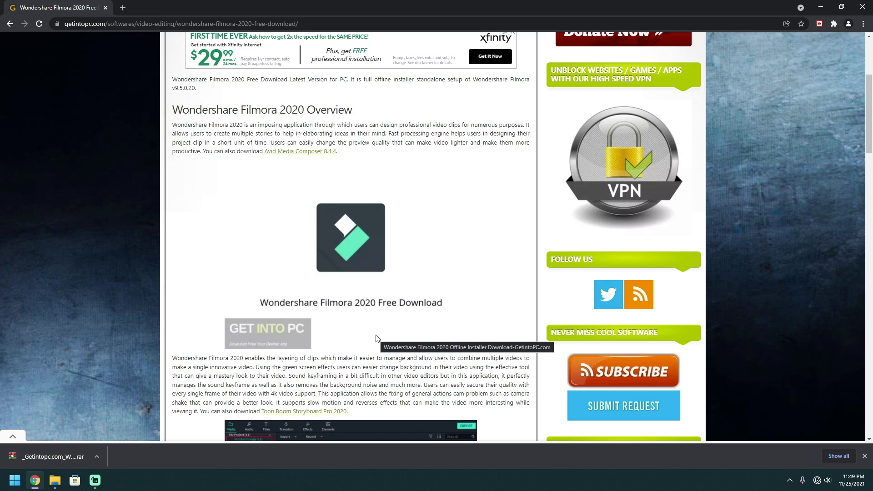
pyautogui.scroll(-4, 376, 336)
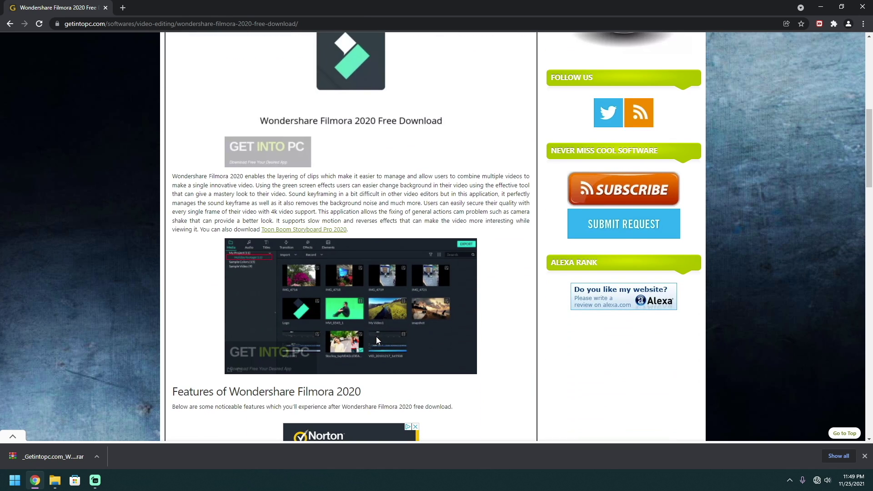
pyautogui.scroll(3, 375, 336)
pyautogui.scroll(-6, 376, 339)
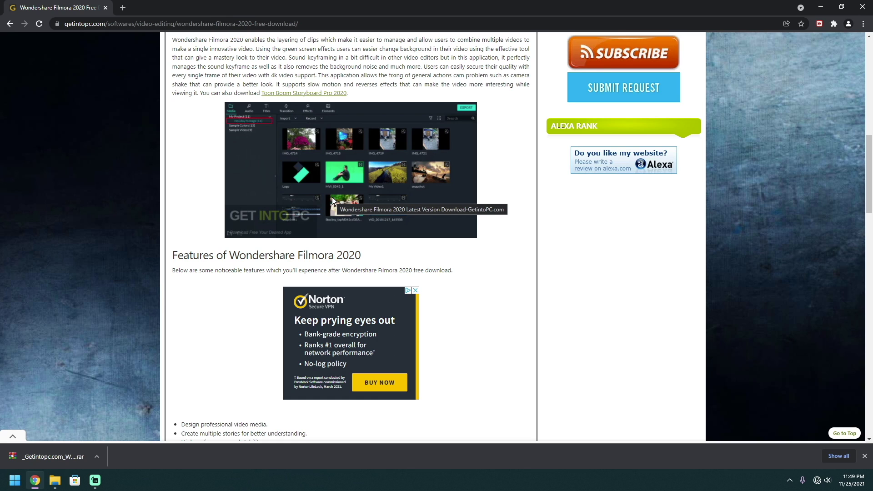
# - Scroll down to the Download 64 Bit button, then restore Chrome to a smaller window
pyautogui.scroll(-6, 302, 235)
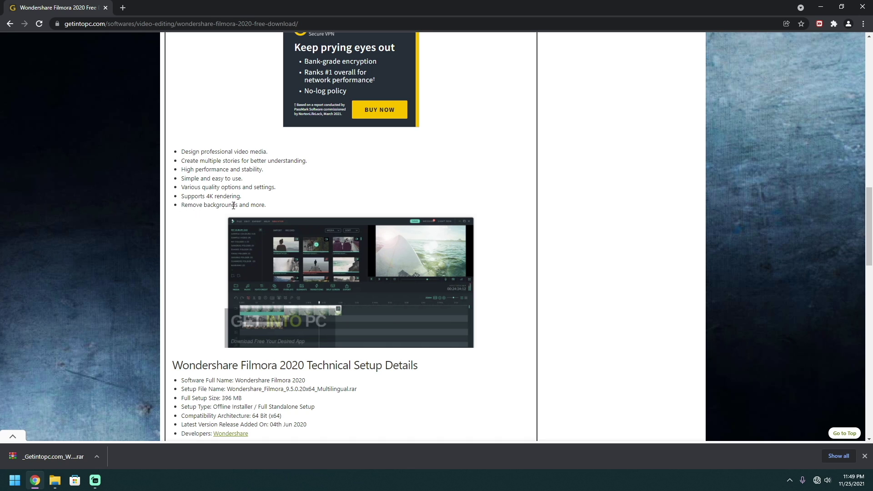
pyautogui.scroll(-3, 258, 253)
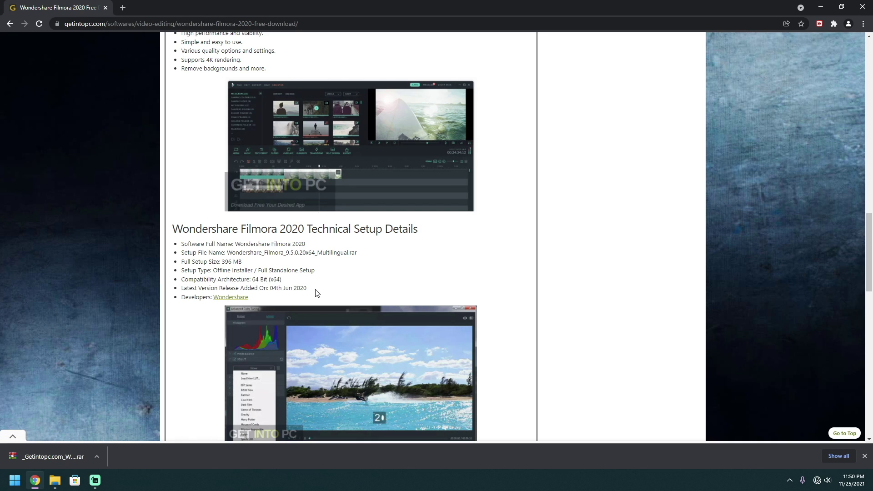
pyautogui.scroll(-10, 317, 293)
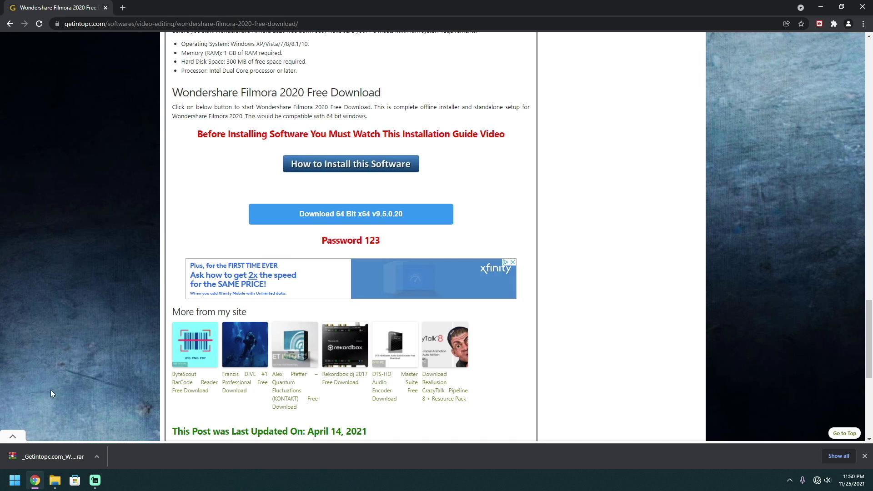
pyautogui.doubleClick(826, 13)
# - Minimize Chrome, open the Download folder and show WinRAR options for the Filmora .rar archive
pyautogui.click(768, 37)
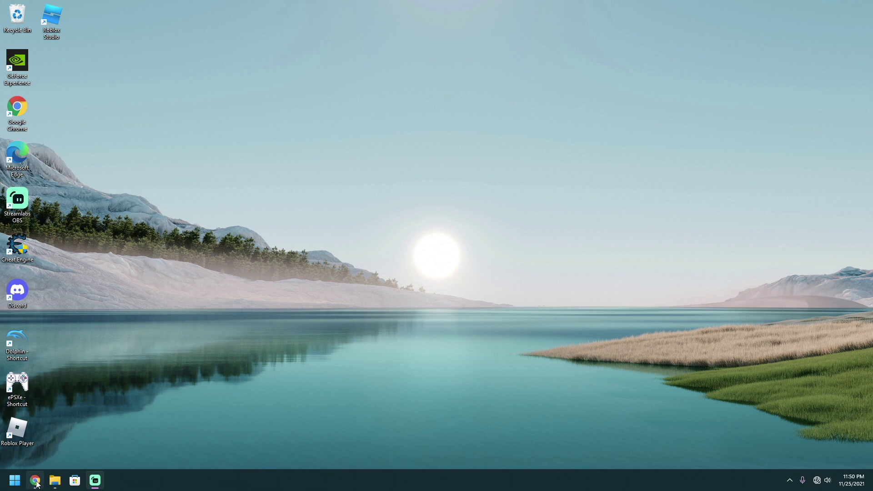
pyautogui.click(55, 480)
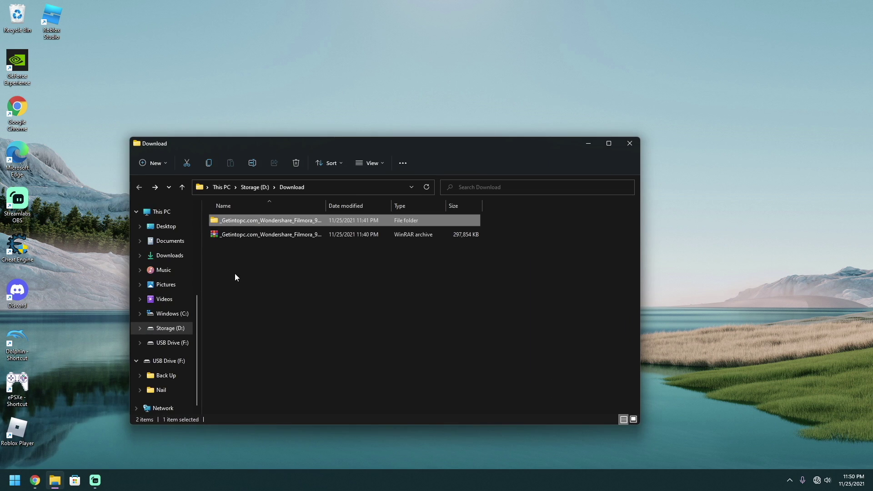
pyautogui.rightClick(255, 235)
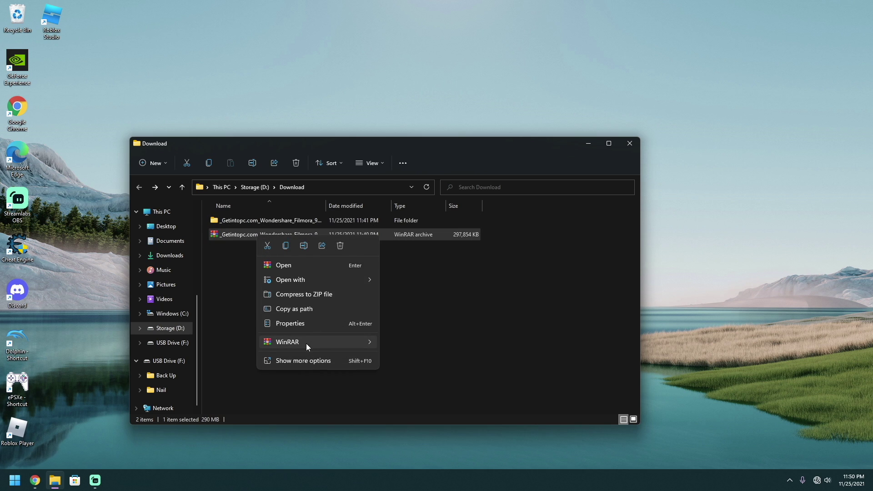
pyautogui.moveTo(290, 344)
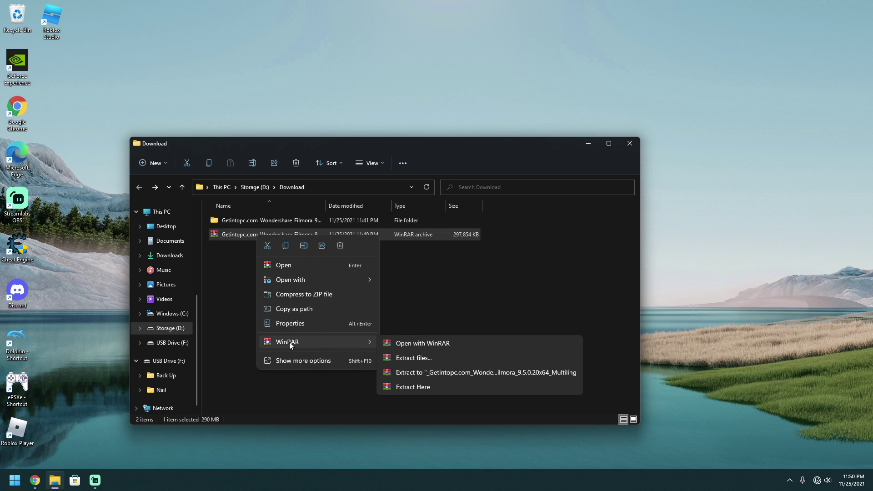
# - Extract the Filmora archive to the default destination with its password, replacing all existing files
pyautogui.click(410, 359)
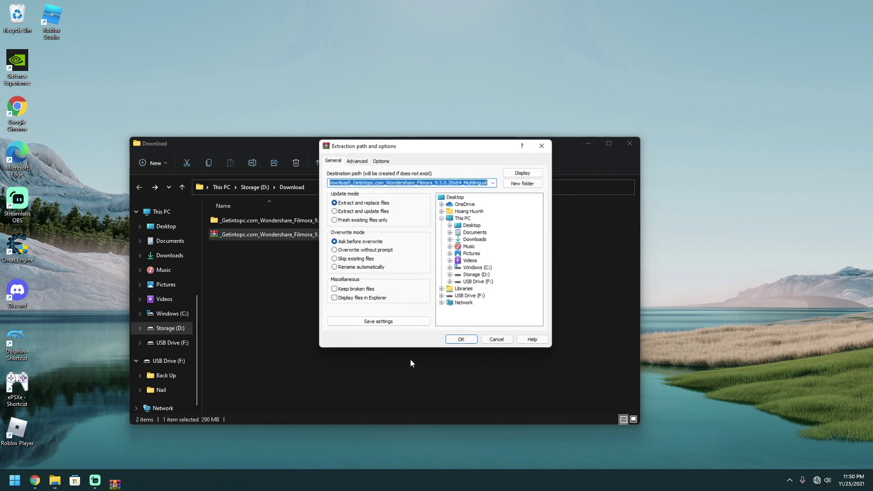
pyautogui.click(461, 344)
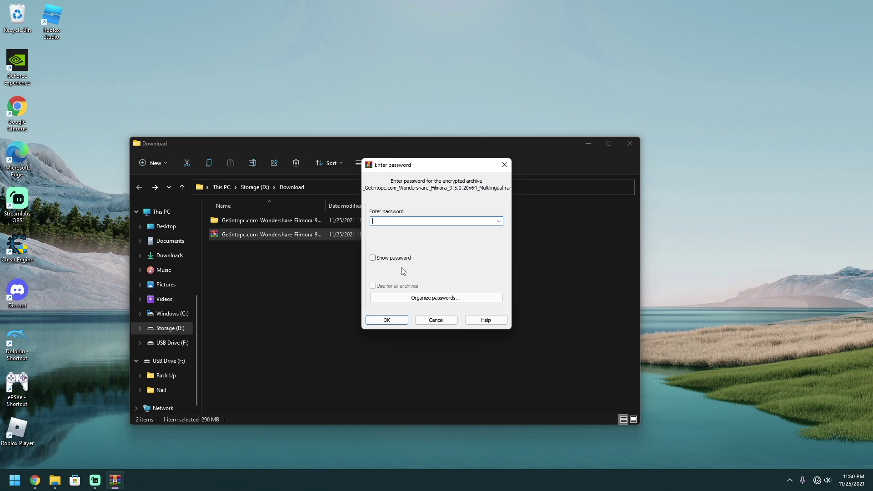
pyautogui.write('123')
pyautogui.click(373, 258)
pyautogui.click(397, 320)
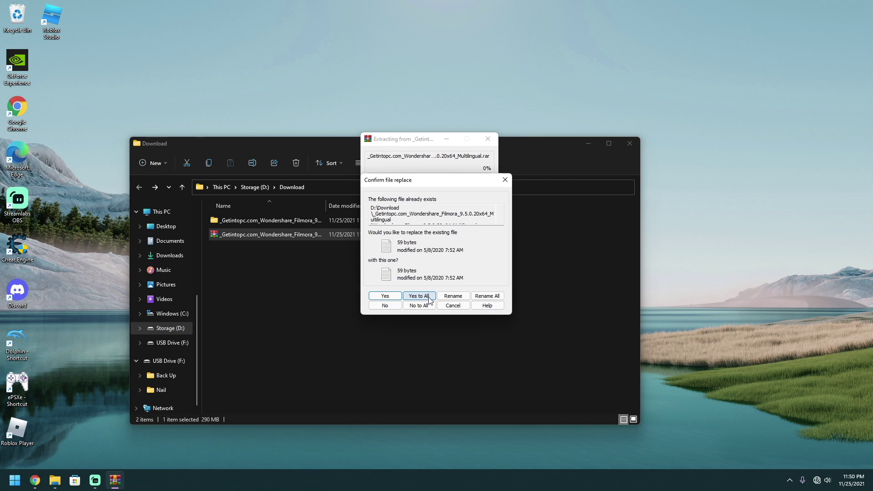
pyautogui.click(418, 296)
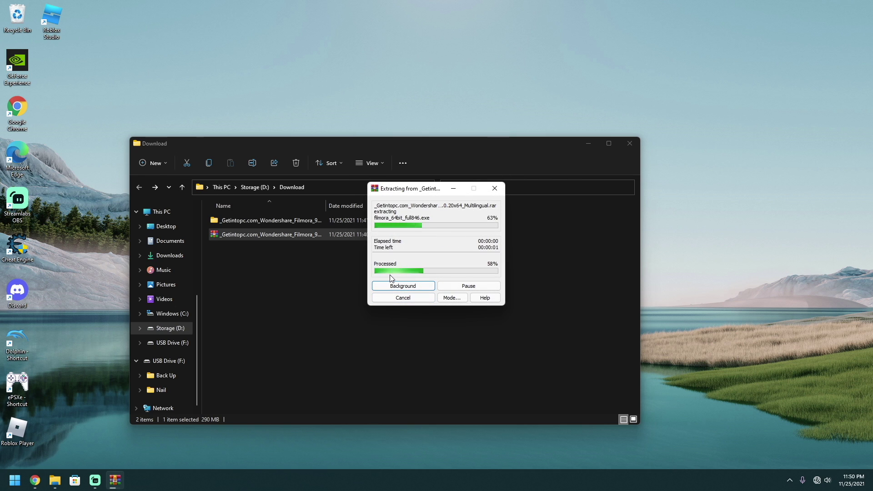
# - Browse into the Wondershare_Filmora_9.5.0.20x64_Multilingual installer folder and open Read Me in Notepad
pyautogui.doubleClick(252, 220)
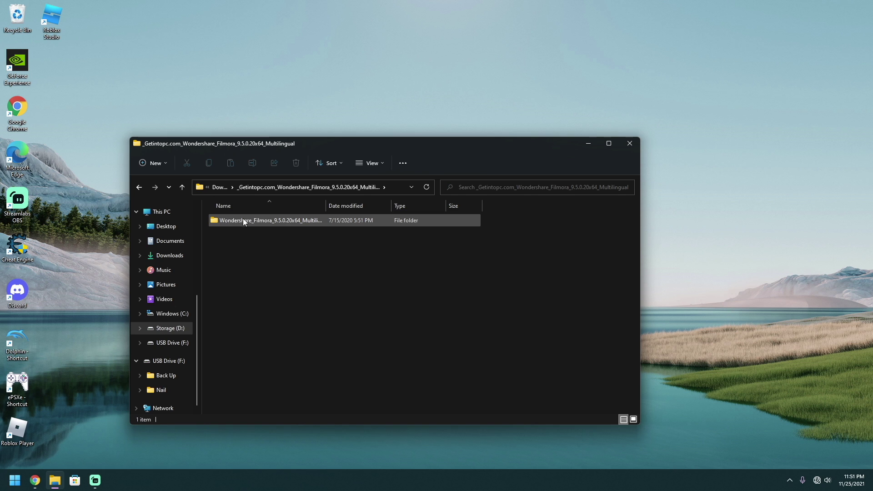
pyautogui.doubleClick(241, 221)
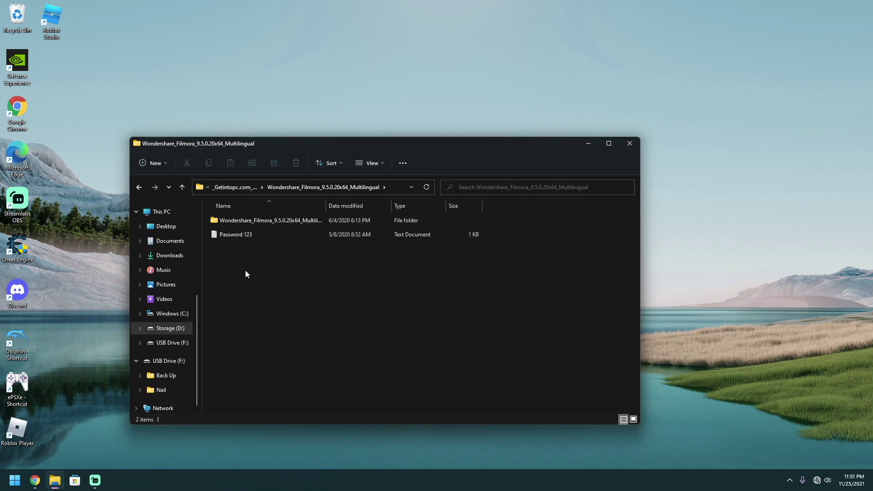
pyautogui.doubleClick(248, 221)
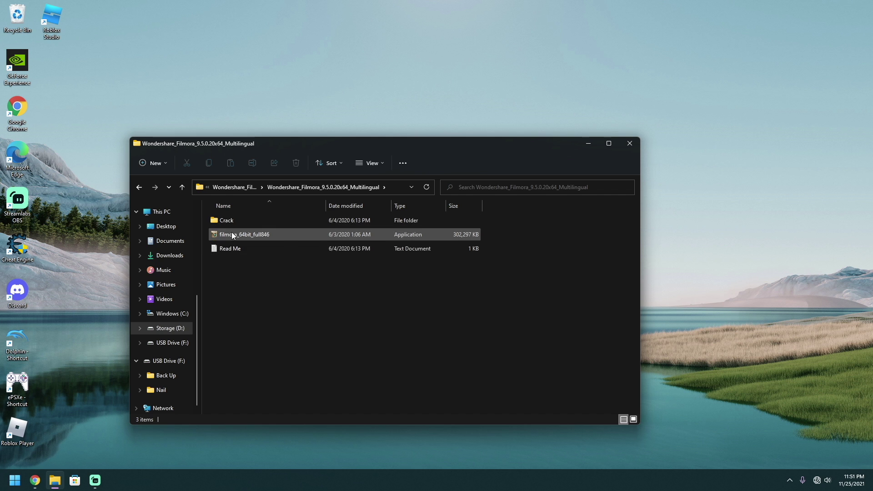
pyautogui.doubleClick(230, 253)
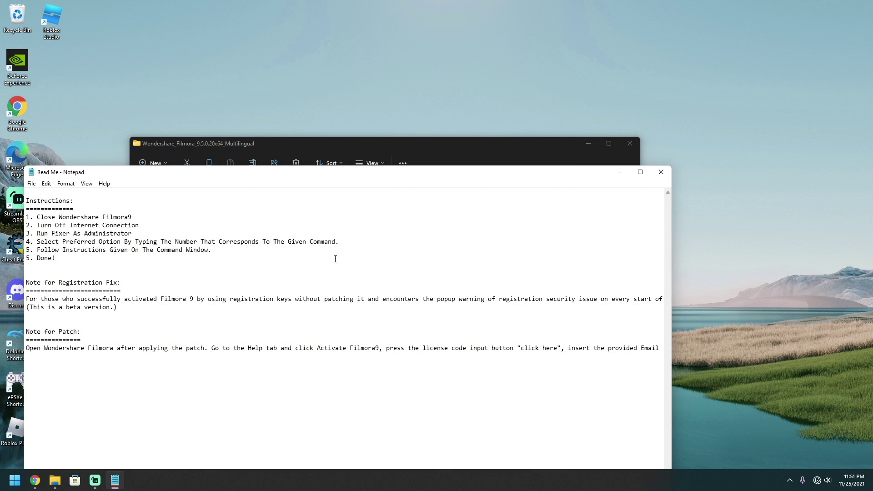
# - Move the Read Me window up and right to read it, then minimize Notepad
pyautogui.moveTo(259, 177); pyautogui.dragTo(433, 93)
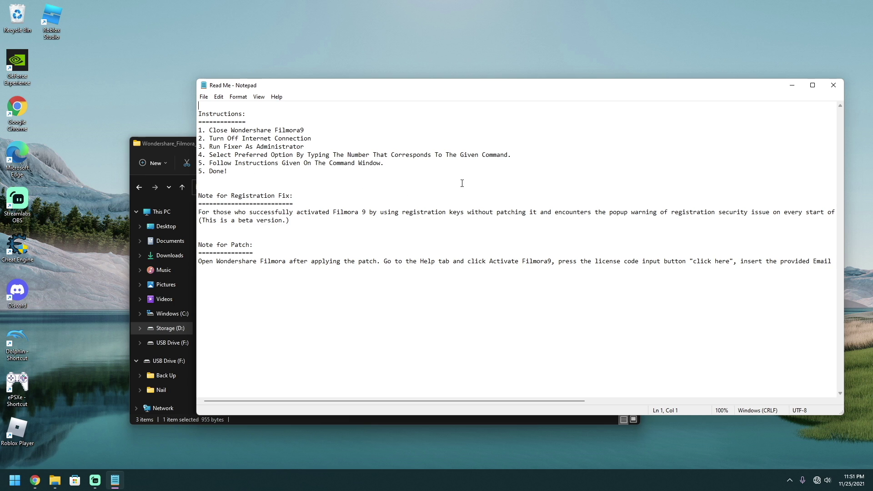
pyautogui.click(792, 85)
# - Run filmora_64bit_full846 in English, accept the license, and install to C:\Program Files\Wondershare\Filmora9
pyautogui.click(253, 270)
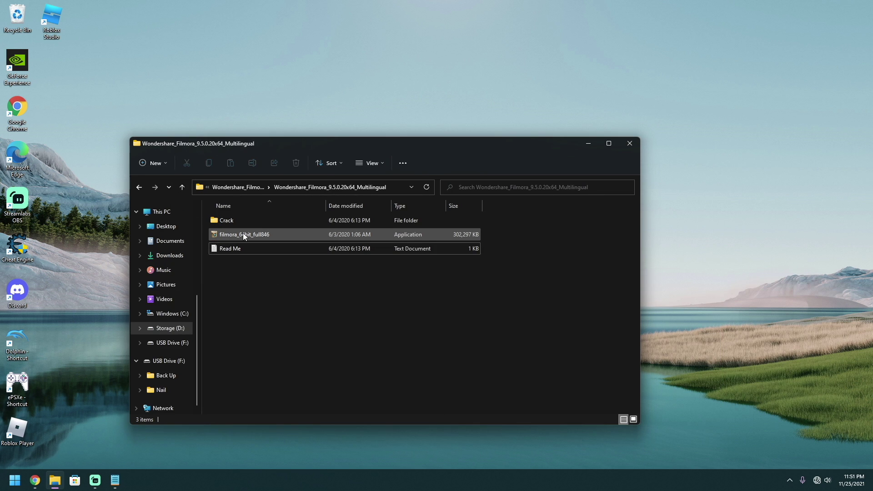
pyautogui.doubleClick(243, 233)
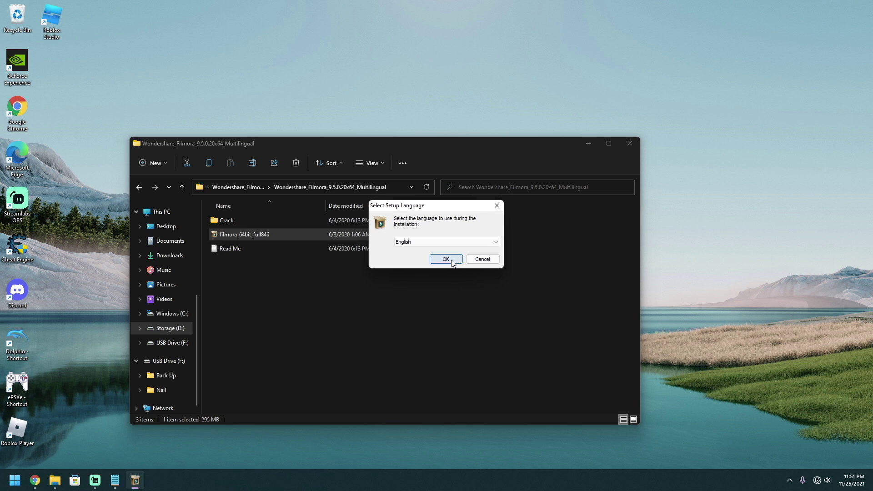
pyautogui.click(451, 260)
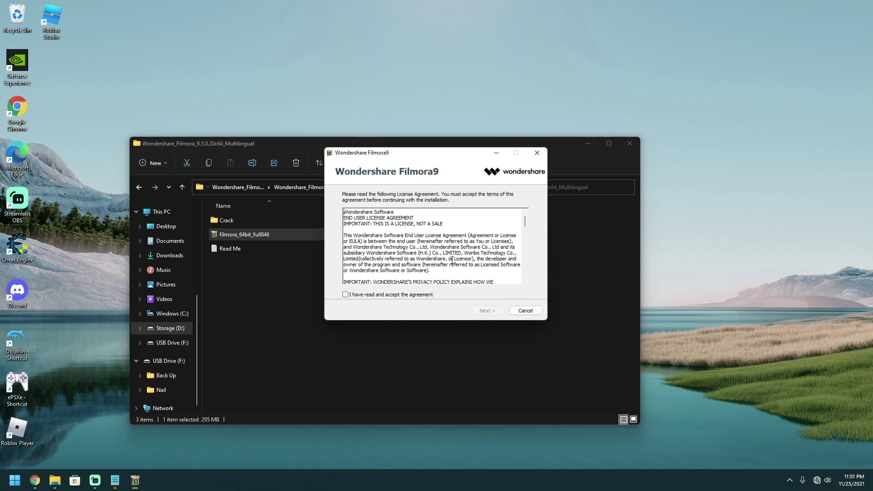
pyautogui.click(377, 297)
pyautogui.click(492, 314)
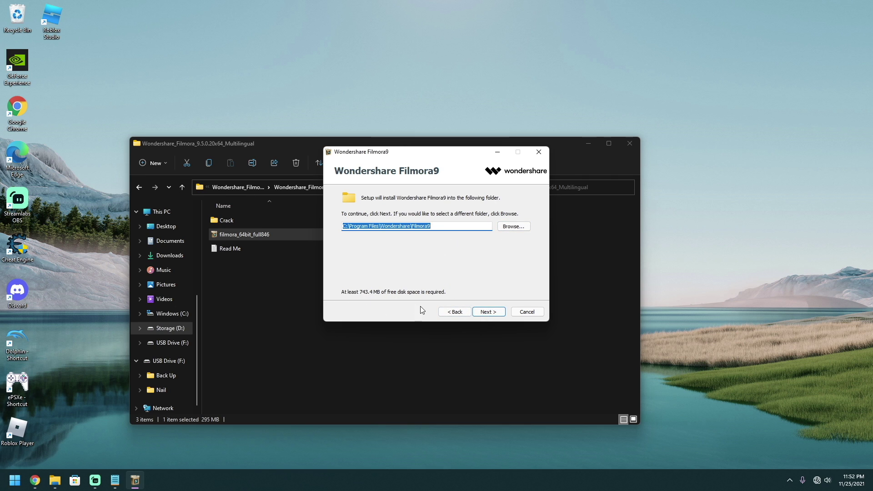
pyautogui.click(487, 312)
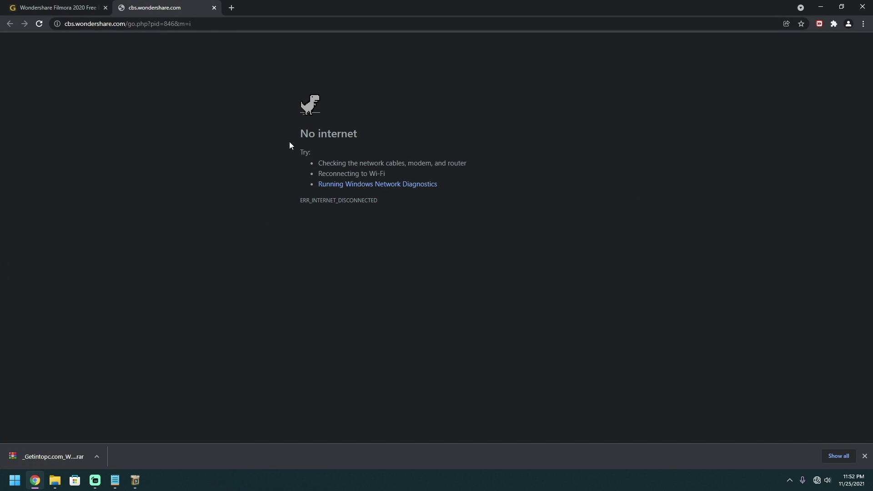
# - Close the cbs.wondershare.com tab and minimize Chrome
pyautogui.click(214, 7)
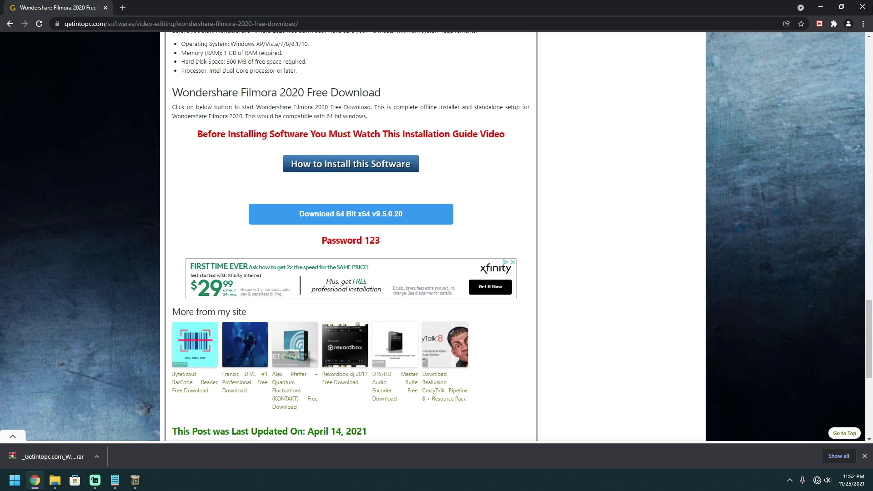
pyautogui.click(821, 7)
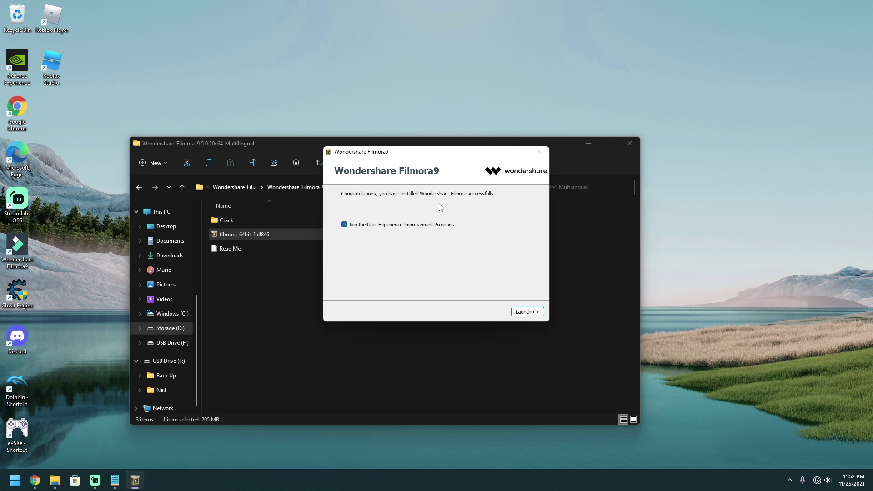
# - Untick the User Experience Improvement Program, launch Filmora9, and continue past the graphics warning
pyautogui.click(344, 225)
pyautogui.click(523, 313)
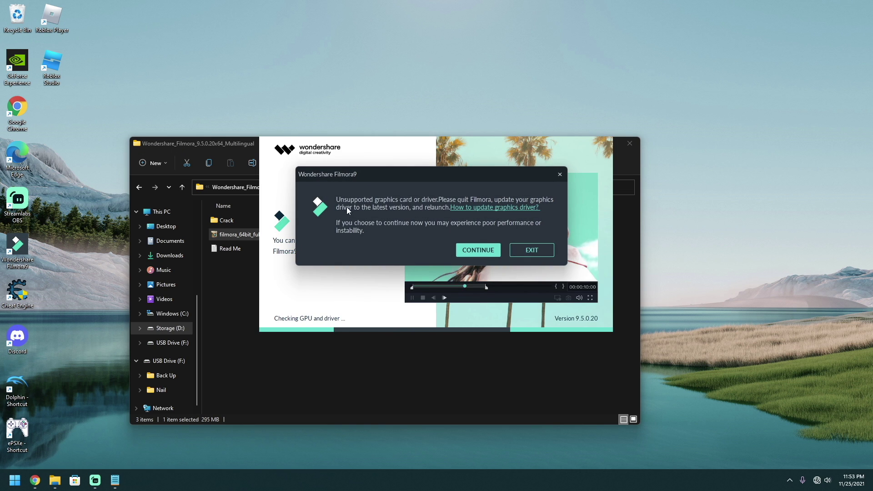
pyautogui.click(478, 250)
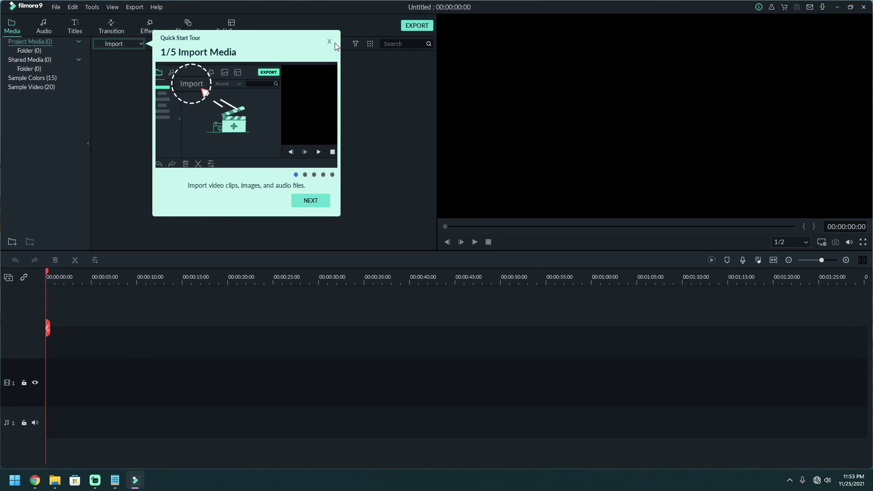
# - Step through two Quick Start Tour pages, then quit the tour
pyautogui.click(310, 202)
pyautogui.click(601, 202)
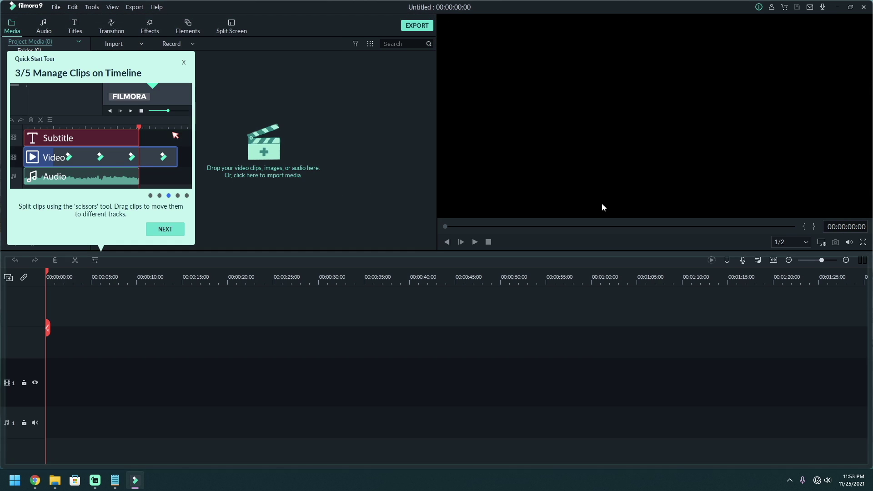
pyautogui.click(183, 62)
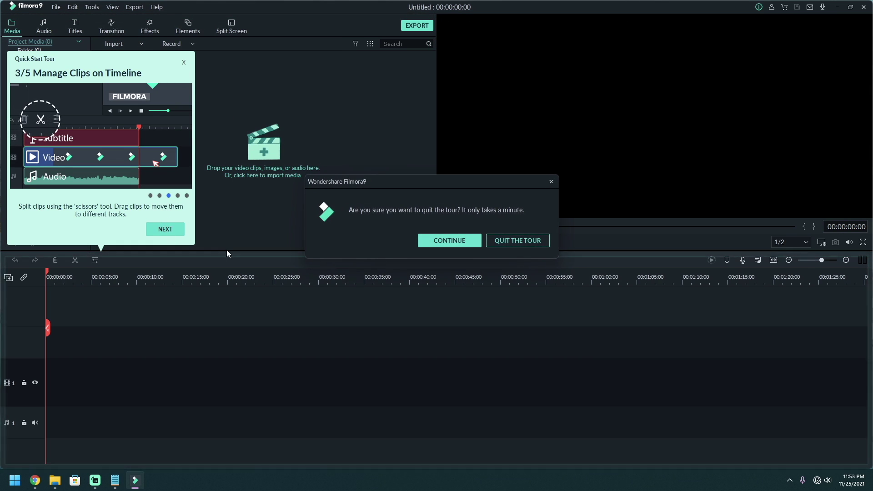
pyautogui.click(518, 241)
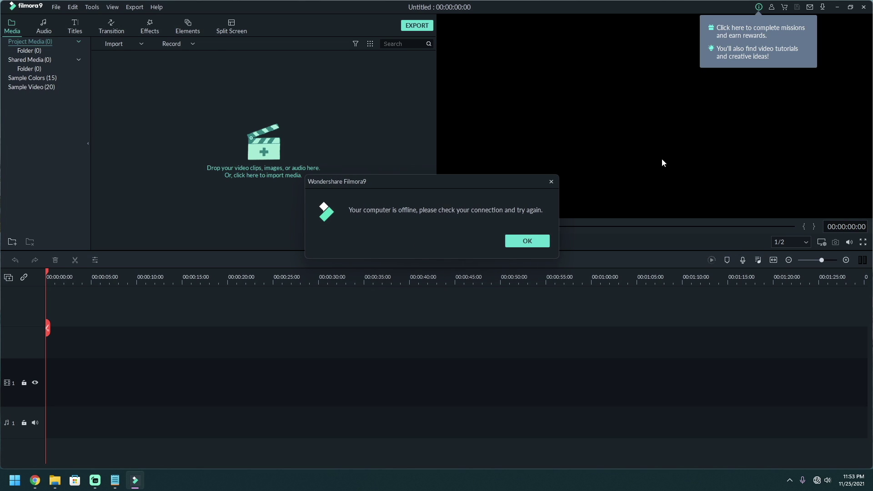
# - Dismiss the offline notice and close the getting-started missions list
pyautogui.click(520, 241)
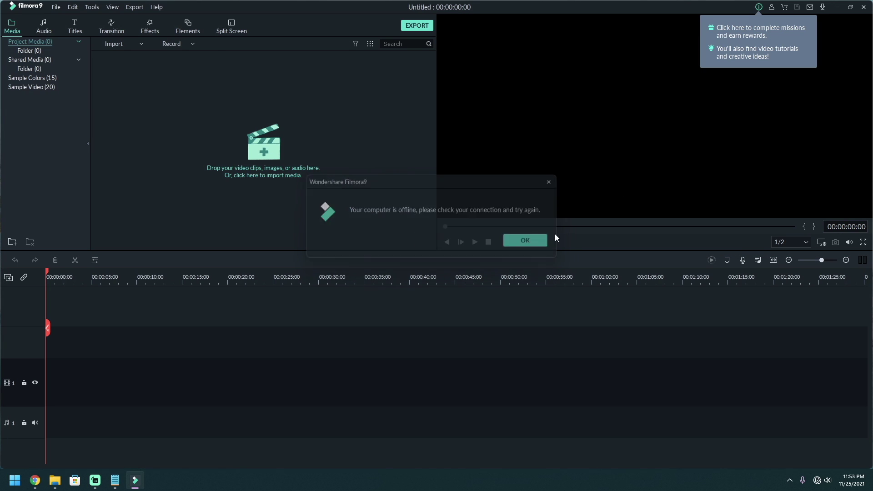
pyautogui.click(758, 7)
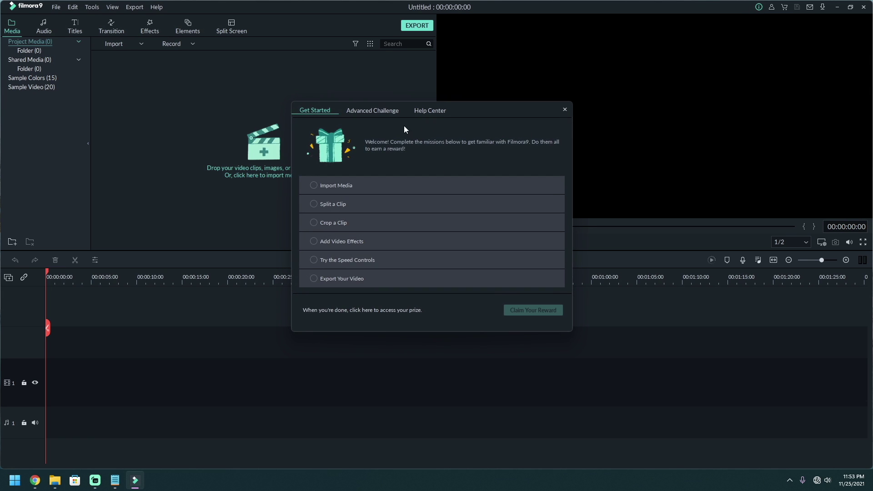
pyautogui.click(564, 110)
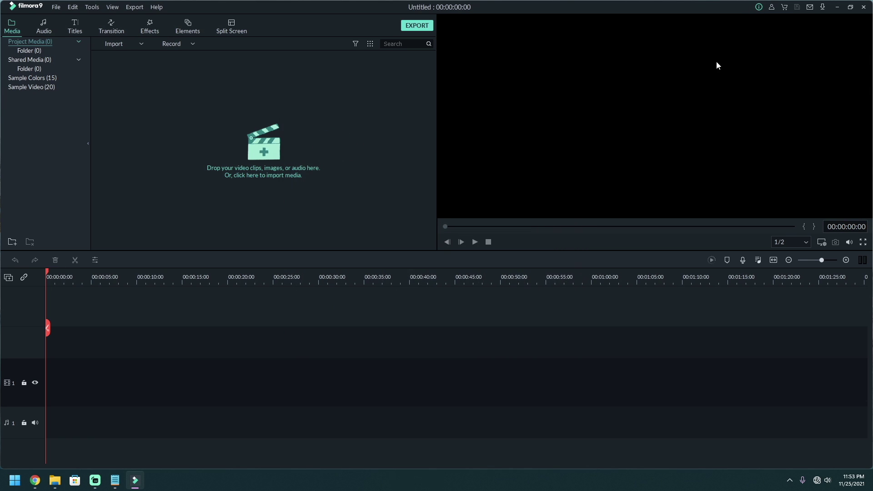
# - Confirm in Help > About that Filmora9 is version 9.5.0.20, then quit the program
pyautogui.click(771, 7)
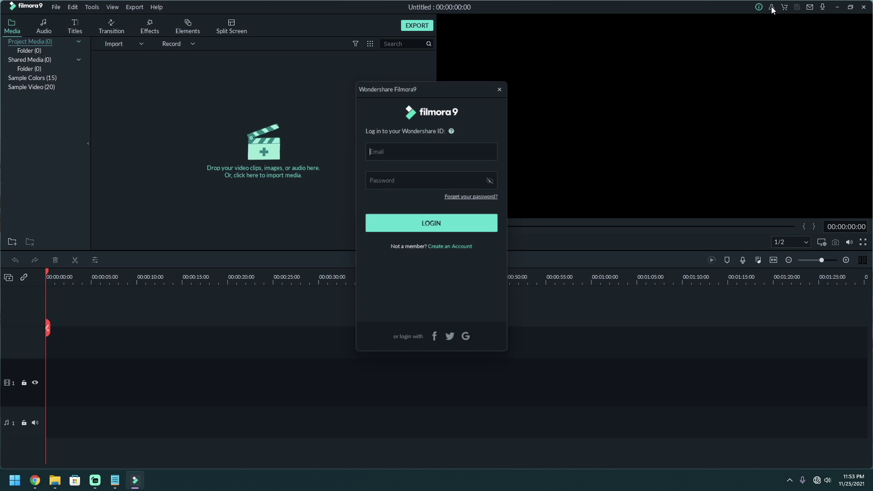
pyautogui.click(501, 89)
pyautogui.click(157, 7)
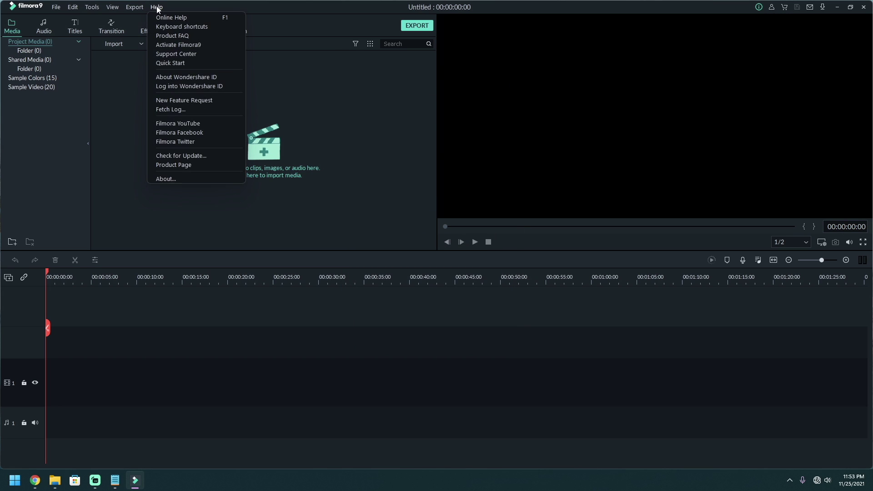
pyautogui.click(176, 180)
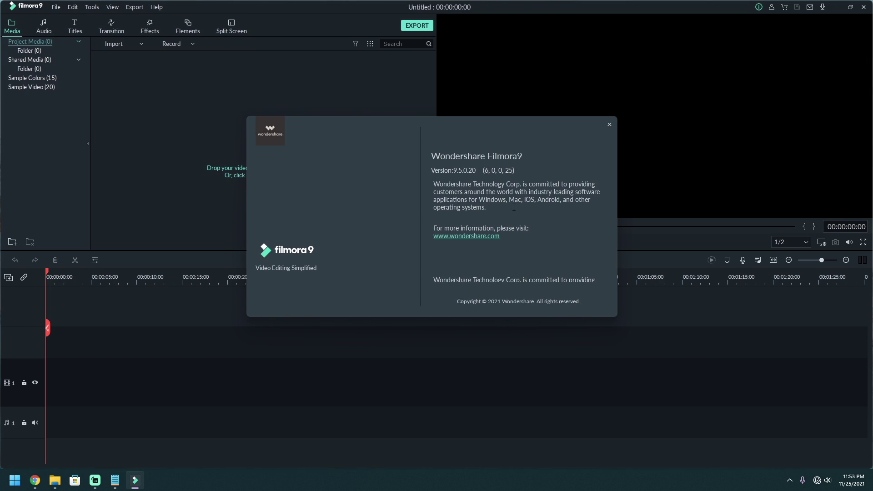
pyautogui.click(609, 125)
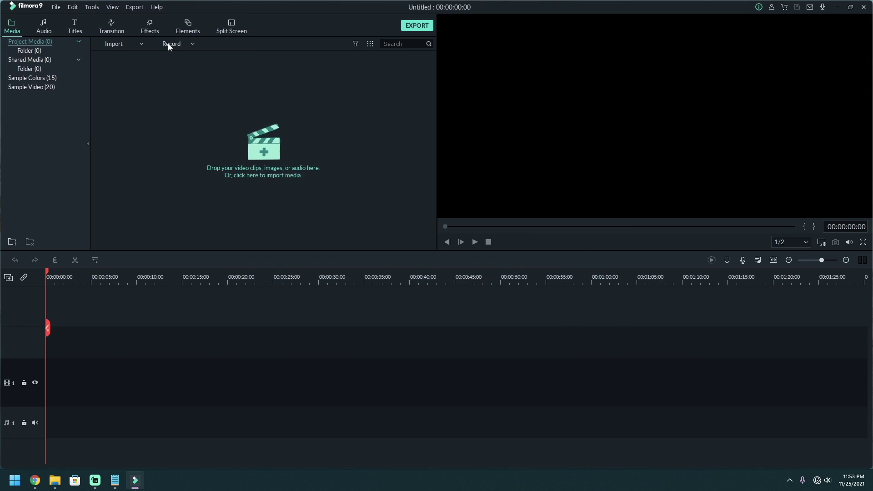
pyautogui.click(863, 6)
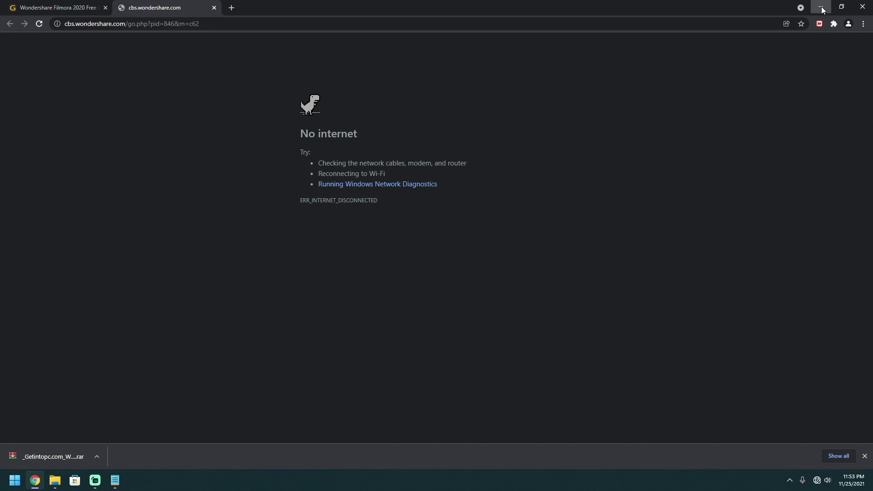
# - Minimize Chrome, open the Crack folder and run Patch as administrator
pyautogui.click(820, 6)
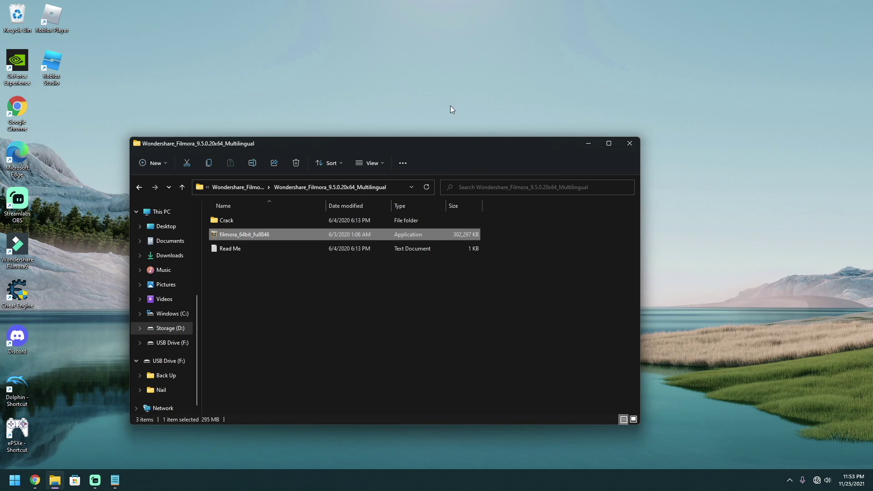
pyautogui.doubleClick(231, 220)
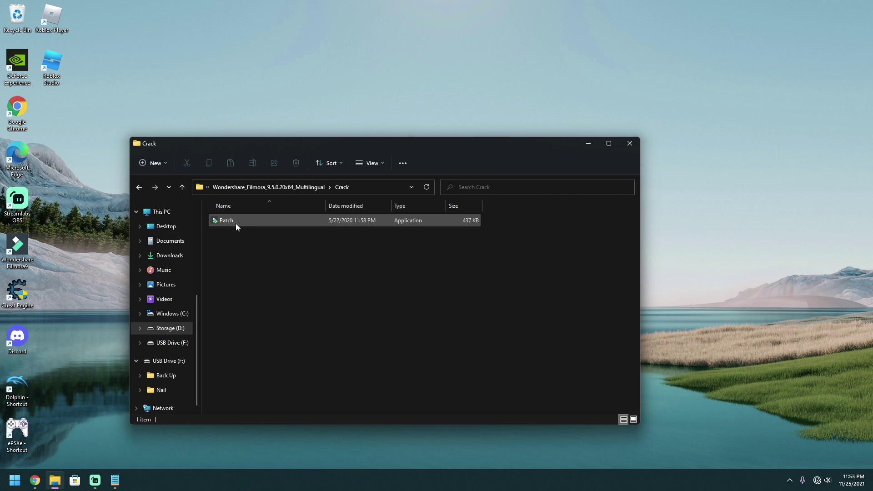
pyautogui.moveTo(311, 144); pyautogui.dragTo(459, 78)
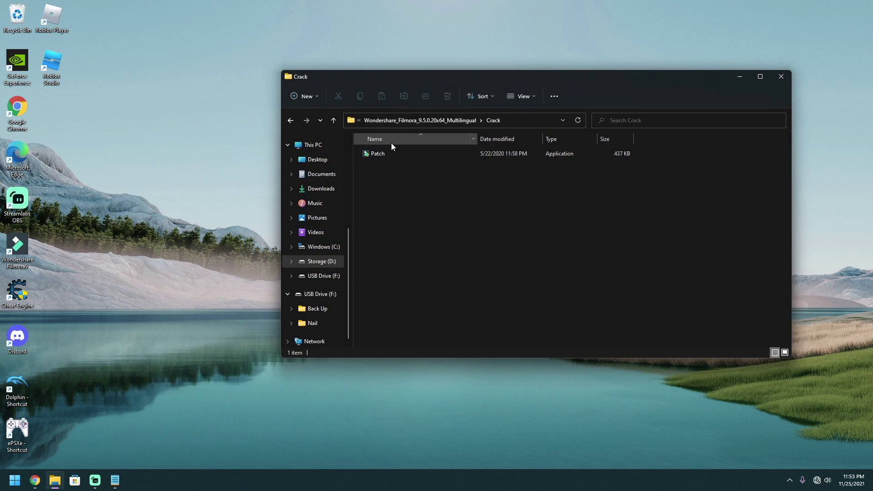
pyautogui.rightClick(380, 153)
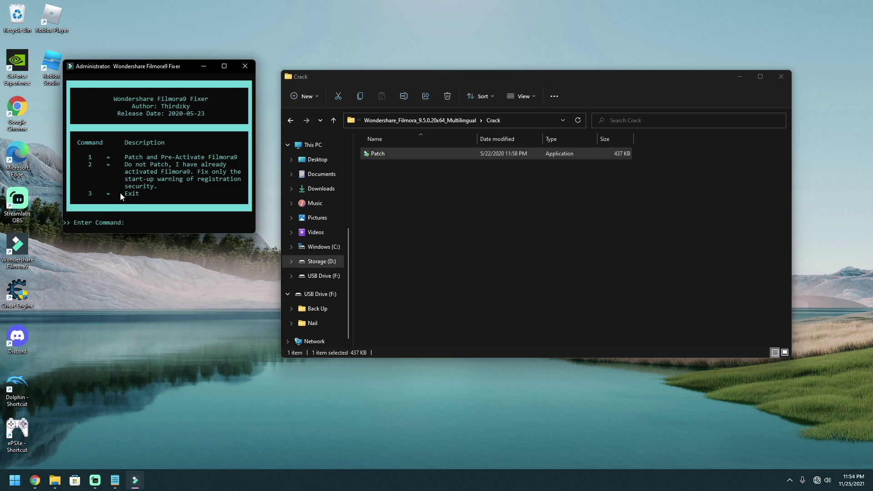
# - Choose option 1 to patch and pre-activate Filmora9, then generate the F9RegData registration notes
pyautogui.write('1')
pyautogui.press('Return')
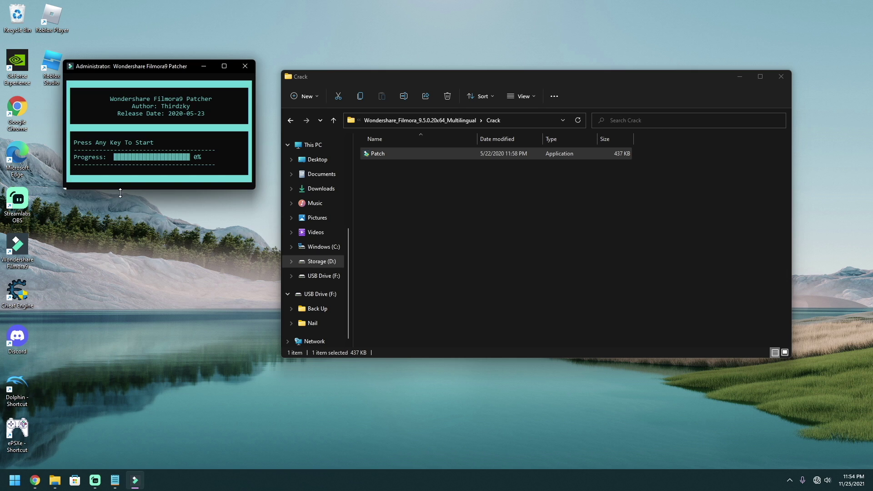
pyautogui.press('Return')
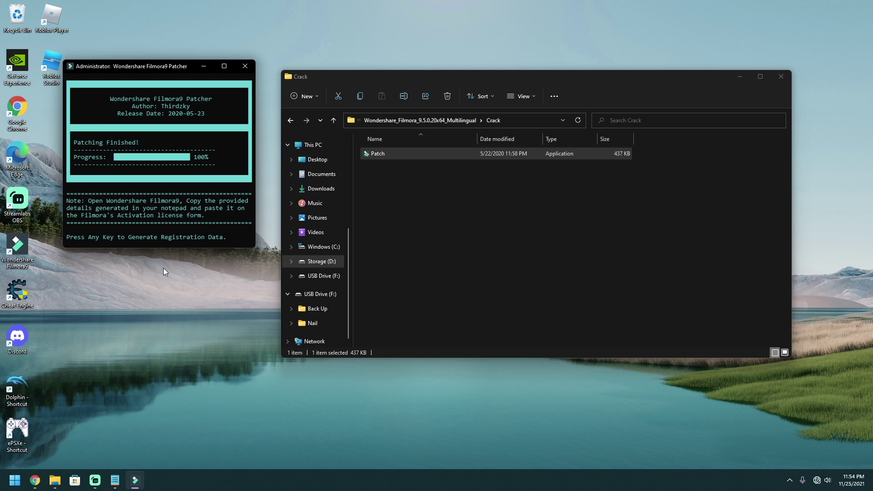
pyautogui.press('Return')
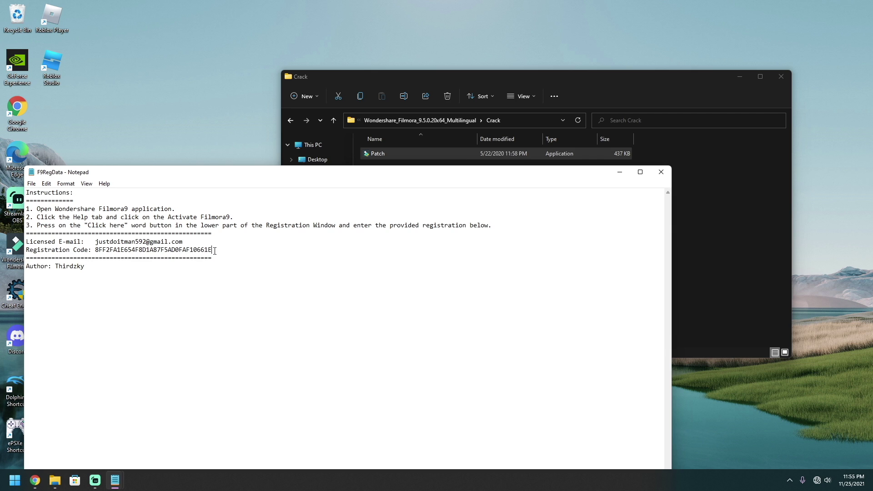
# - Move the F9RegData Notepad window higher up the screen
pyautogui.moveTo(212, 250); pyautogui.dragTo(84, 242)
pyautogui.click(128, 251)
pyautogui.moveTo(387, 181); pyautogui.dragTo(509, 102)
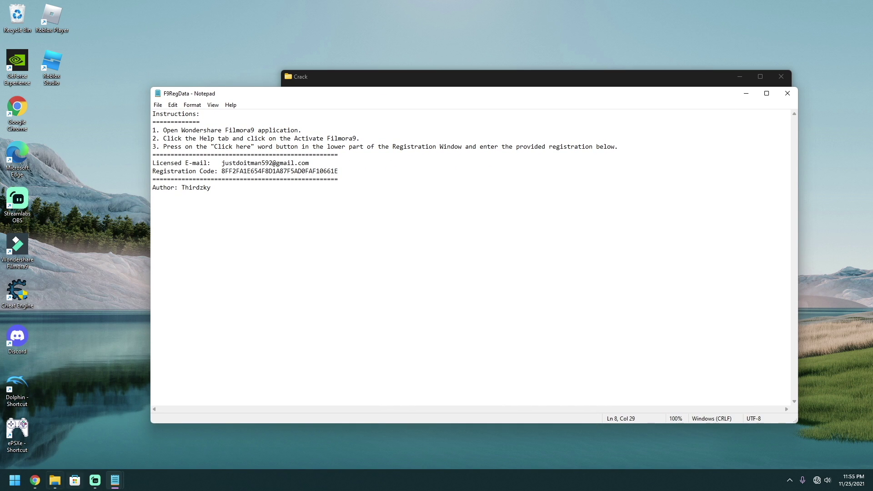
# - Relaunch Wondershare Filmora9 from the Start menu's Recommended list
pyautogui.click(14, 480)
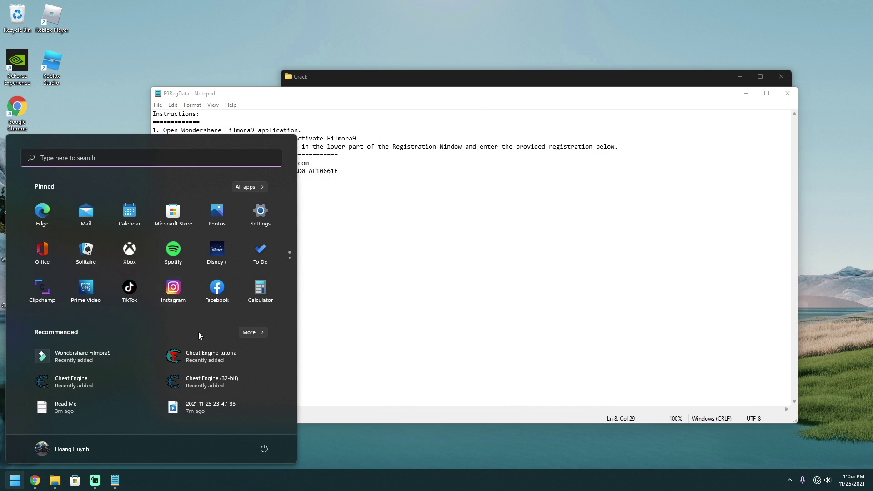
pyautogui.click(249, 188)
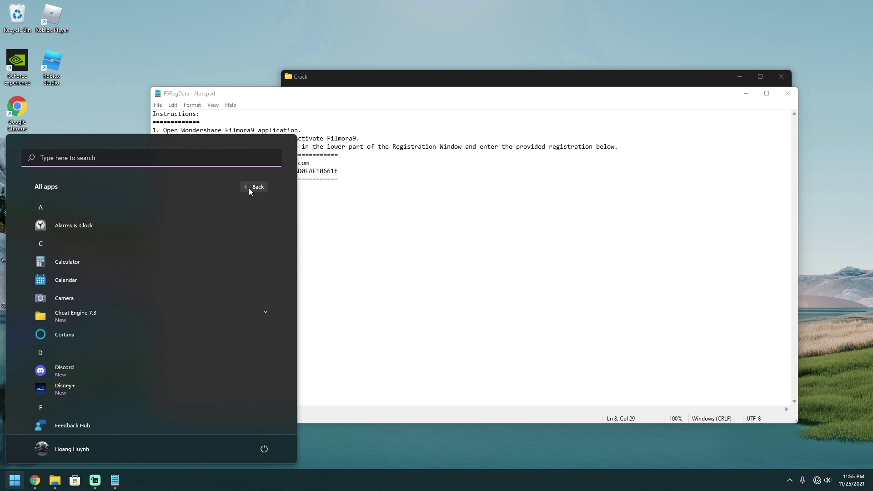
pyautogui.click(249, 188)
pyautogui.click(77, 361)
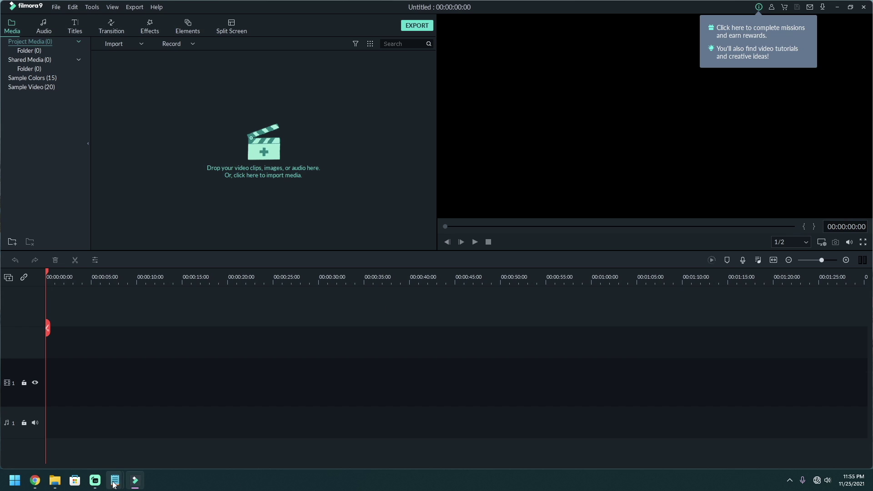
# - Open Filmora9's Help > Activate Filmora9 sign-in form
pyautogui.moveTo(127, 478)
pyautogui.click(163, 445)
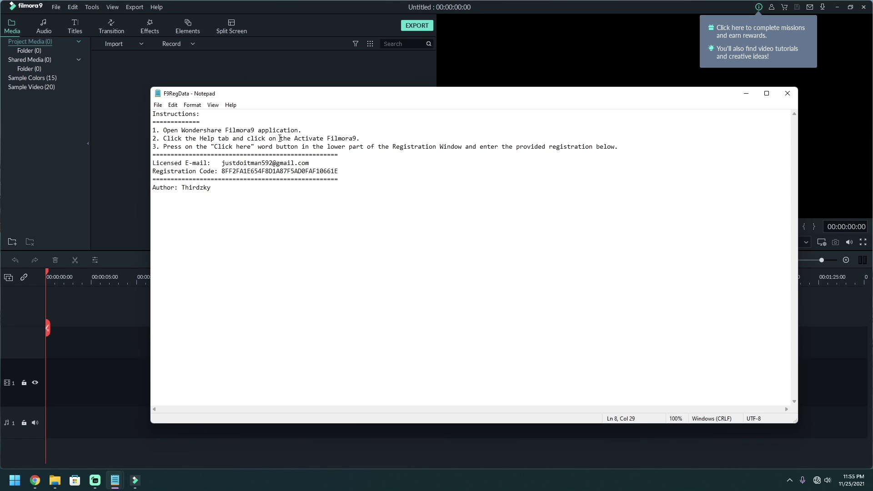
pyautogui.click(155, 8)
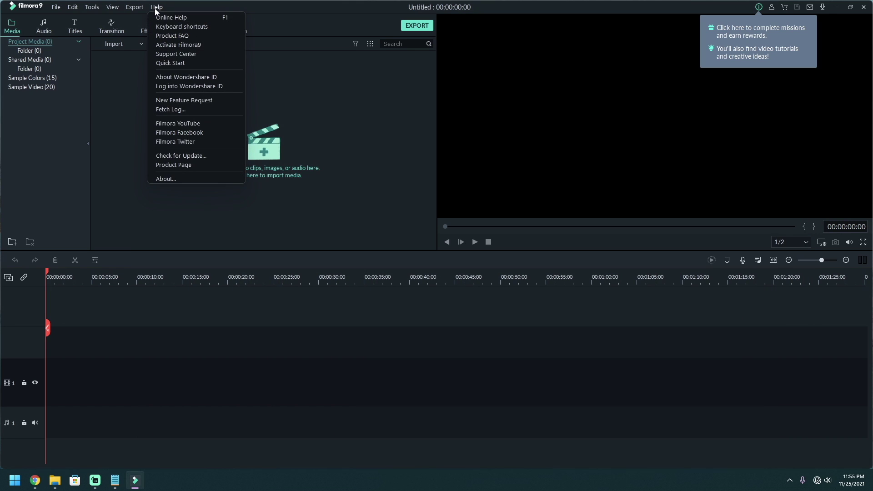
pyautogui.click(198, 46)
# - Copy the licensed e-mail from the registration notes into the activation e-mail field
pyautogui.moveTo(135, 482)
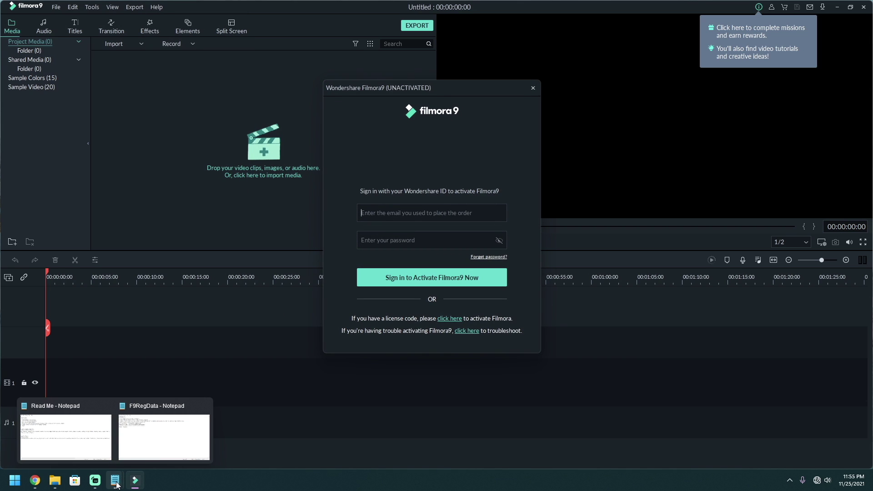
pyautogui.click(164, 434)
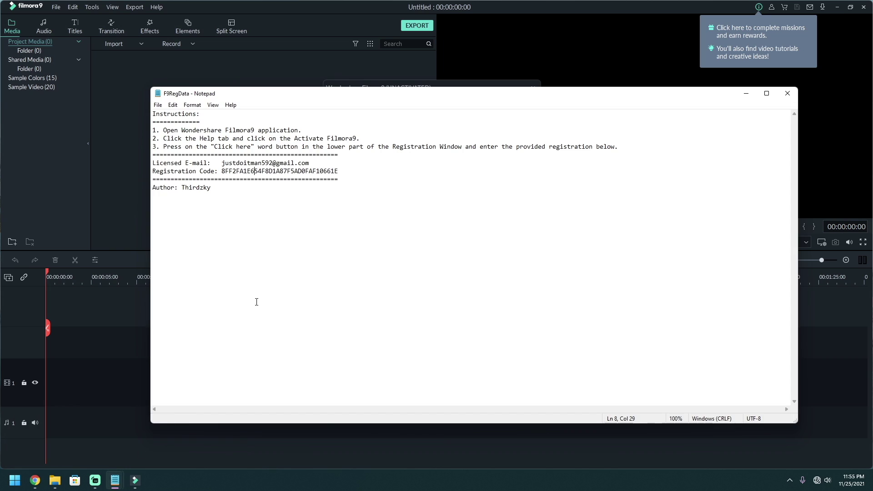
pyautogui.moveTo(312, 165); pyautogui.dragTo(221, 164)
pyautogui.hotkey('ctrl', 'c')
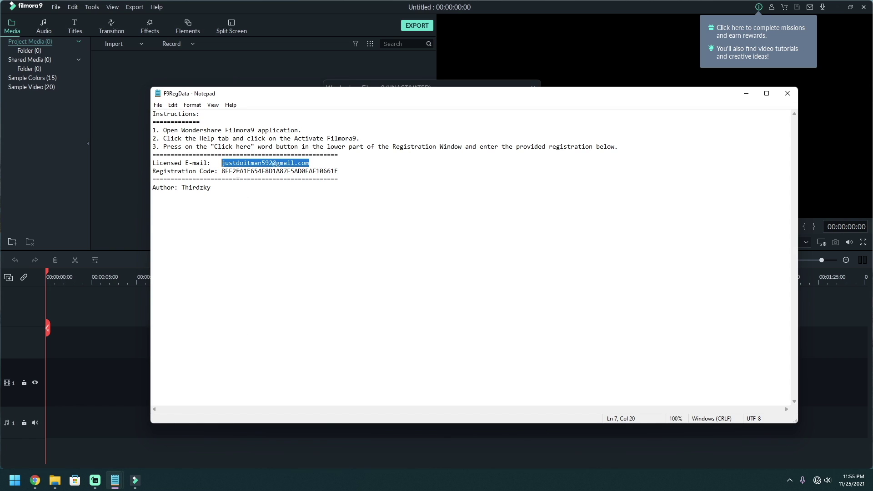
pyautogui.click(373, 85)
pyautogui.click(385, 215)
pyautogui.hotkey('ctrl', 'v')
# - Copy the registration code from the notes and paste it as the sign-in password
pyautogui.moveTo(115, 481)
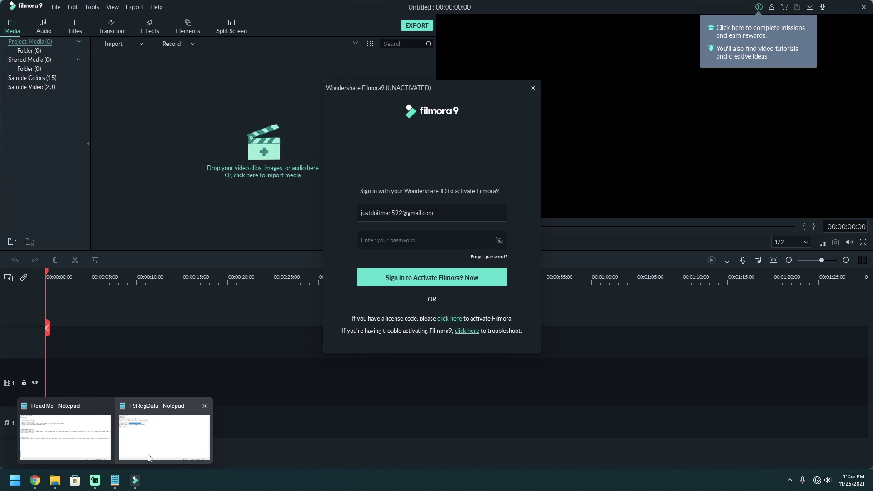
pyautogui.click(168, 431)
pyautogui.moveTo(345, 172); pyautogui.dragTo(221, 172)
pyautogui.hotkey('ctrl', 'c')
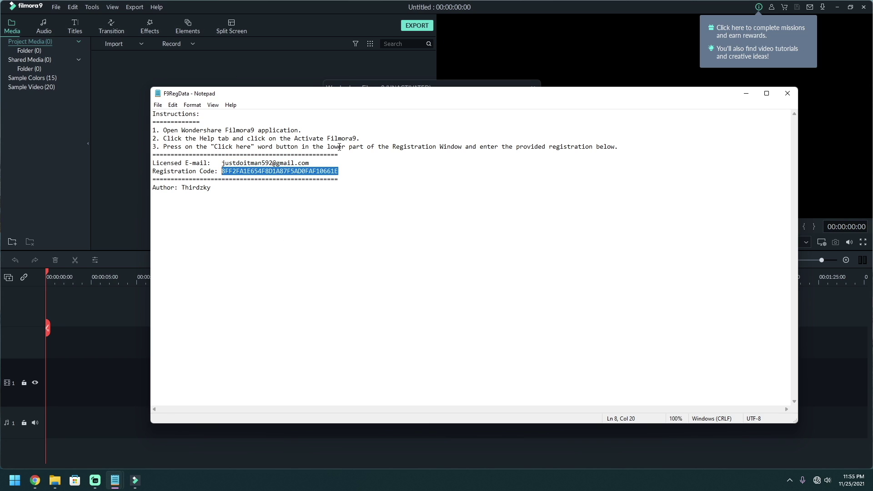
pyautogui.click(381, 85)
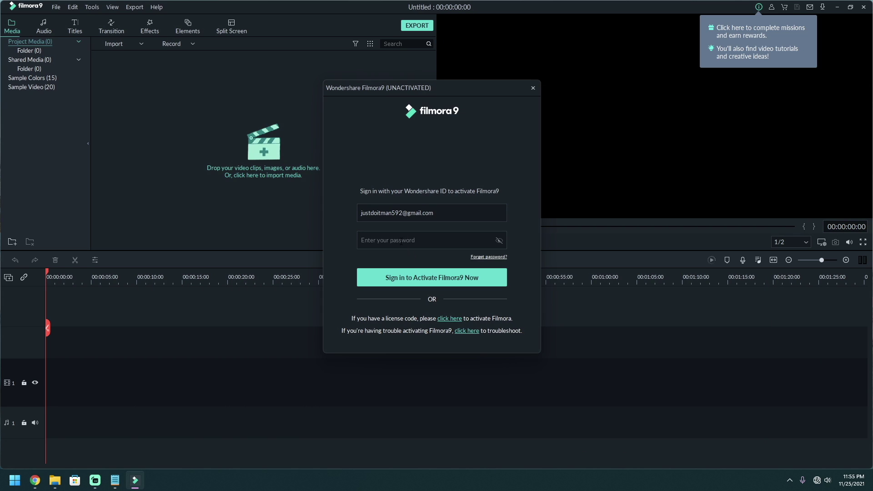
pyautogui.click(401, 240)
pyautogui.hotkey('ctrl', 'v')
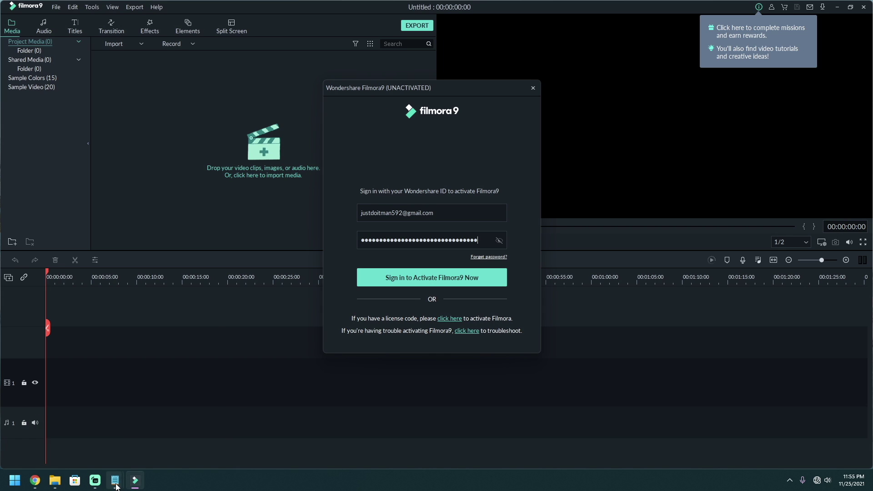
pyautogui.moveTo(116, 486)
pyautogui.click(138, 446)
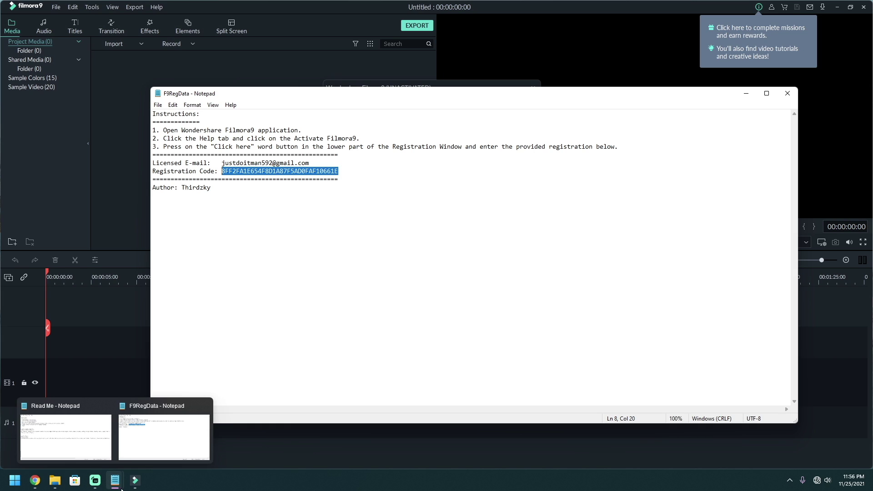
pyautogui.click(135, 481)
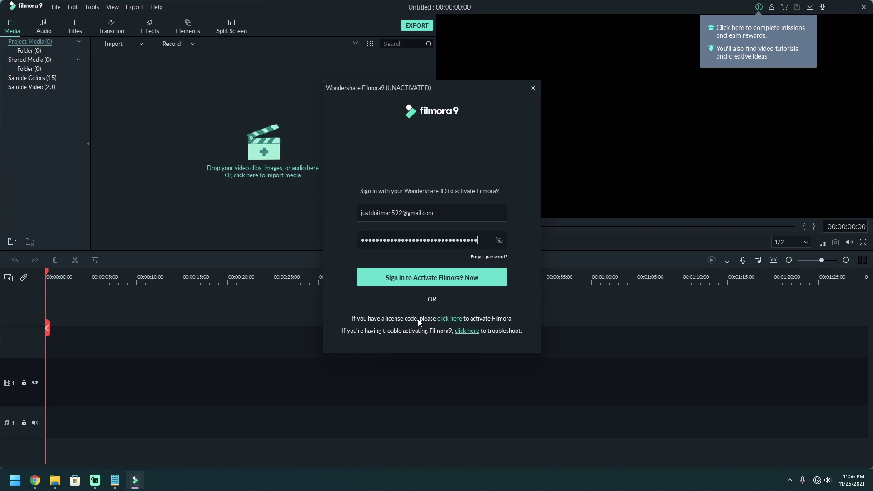
# - Switch to license-code activation and paste the activation code
pyautogui.click(448, 319)
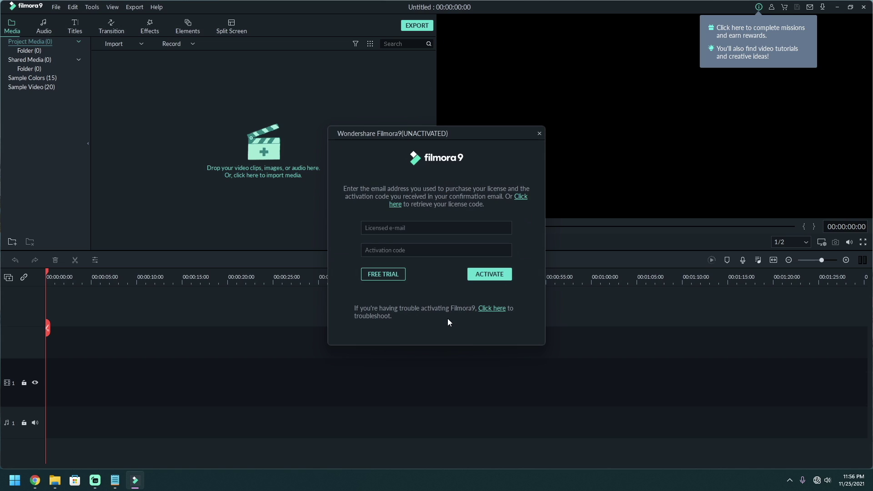
pyautogui.click(400, 250)
pyautogui.hotkey('ctrl', 'v')
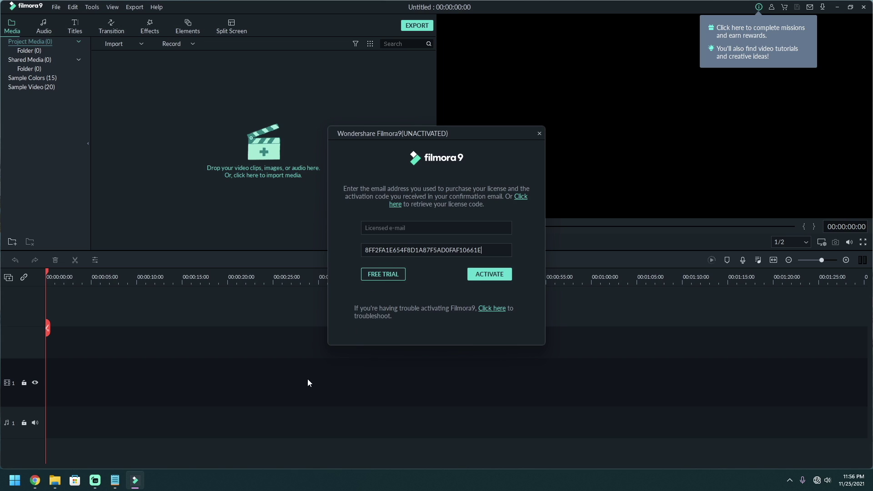
# - Fill in the licensed e-mail from the notes and press ACTIVATE
pyautogui.moveTo(123, 479)
pyautogui.click(162, 452)
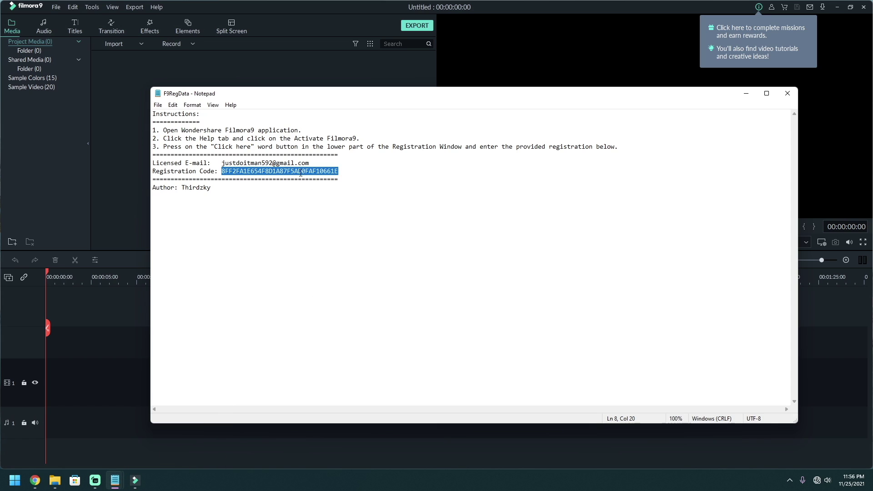
pyautogui.moveTo(317, 163); pyautogui.dragTo(221, 163)
pyautogui.hotkey('ctrl', 'c')
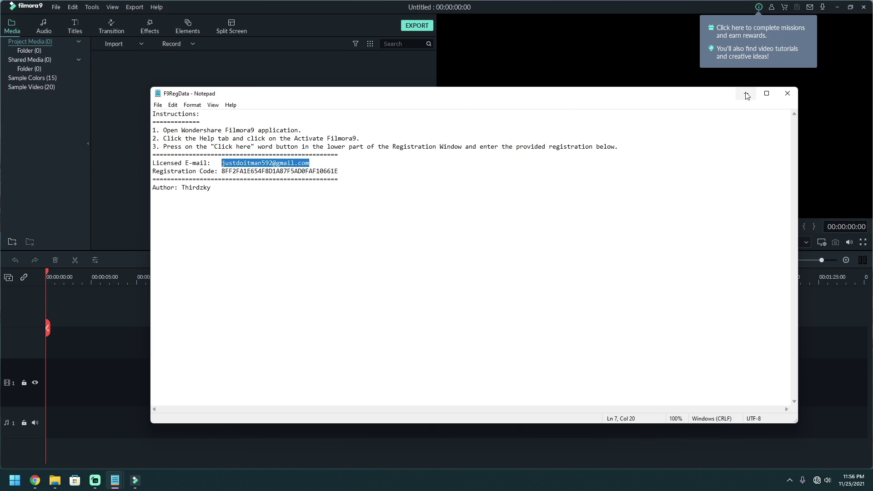
pyautogui.click(745, 93)
pyautogui.click(430, 229)
pyautogui.hotkey('ctrl', 'v')
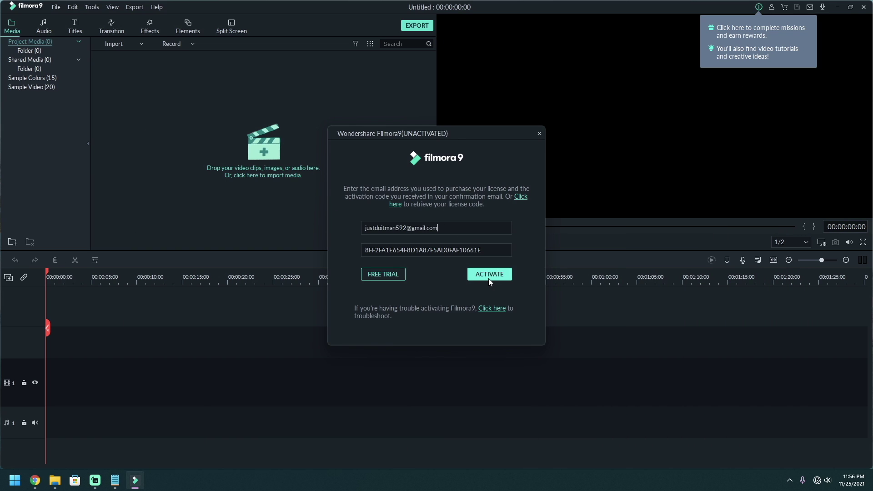
pyautogui.click(490, 278)
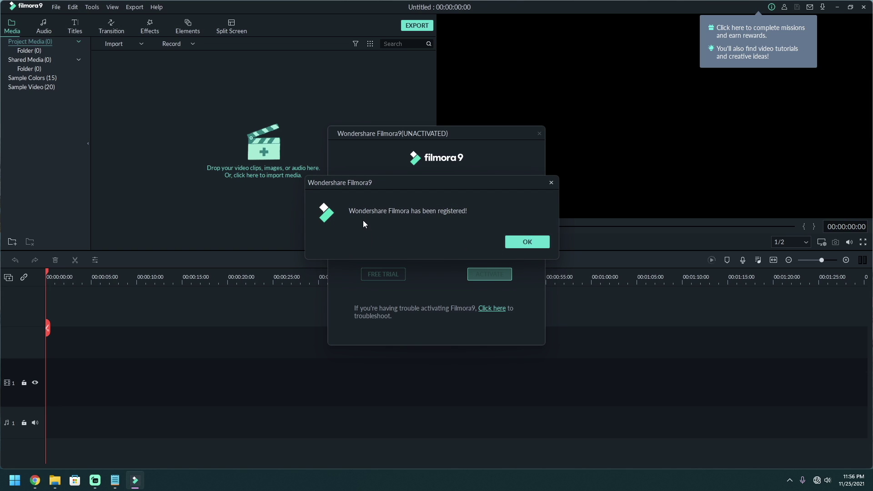
# - Dismiss the registration confirmation and Preferences, then browse to Storage (D:) in File Explorer
pyautogui.click(520, 246)
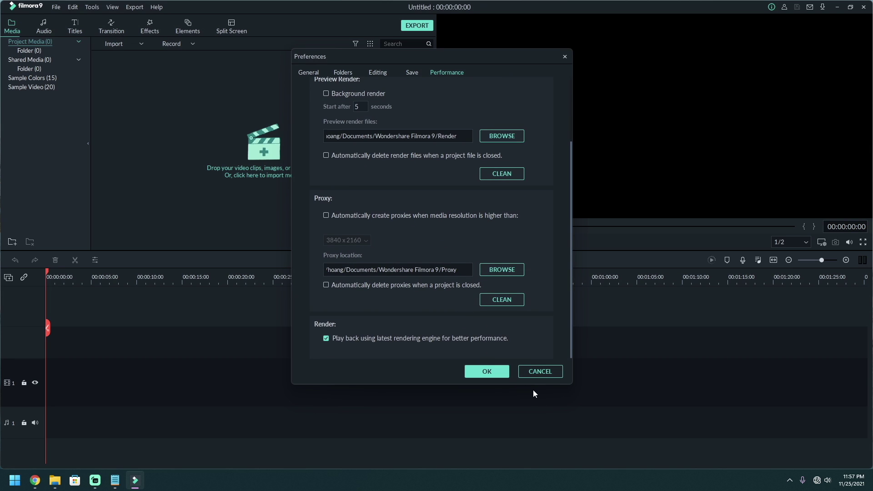
pyautogui.click(541, 372)
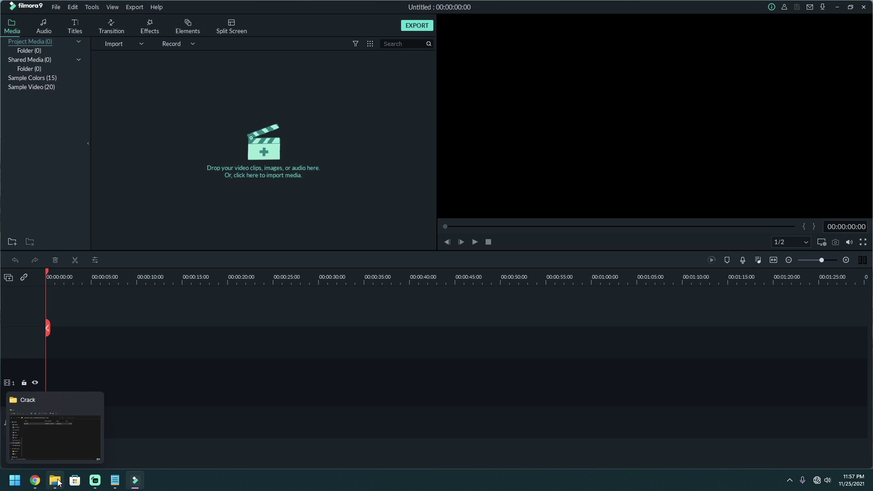
pyautogui.click(58, 482)
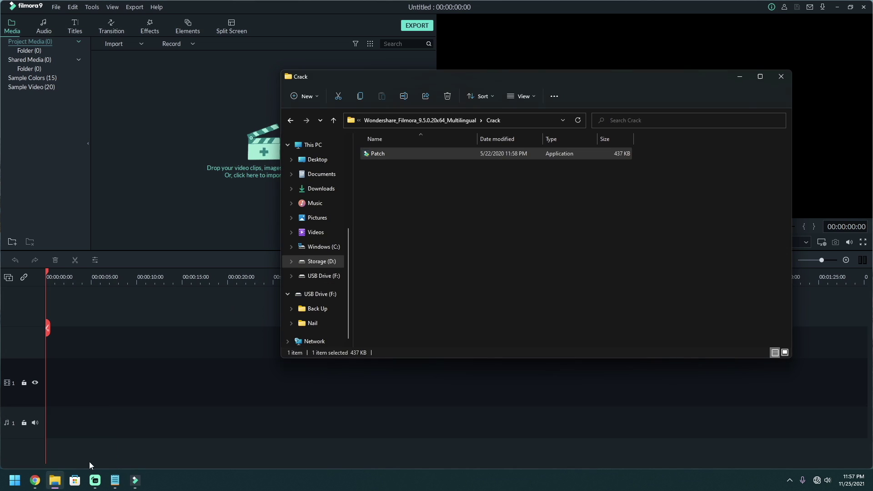
pyautogui.click(323, 276)
pyautogui.click(320, 262)
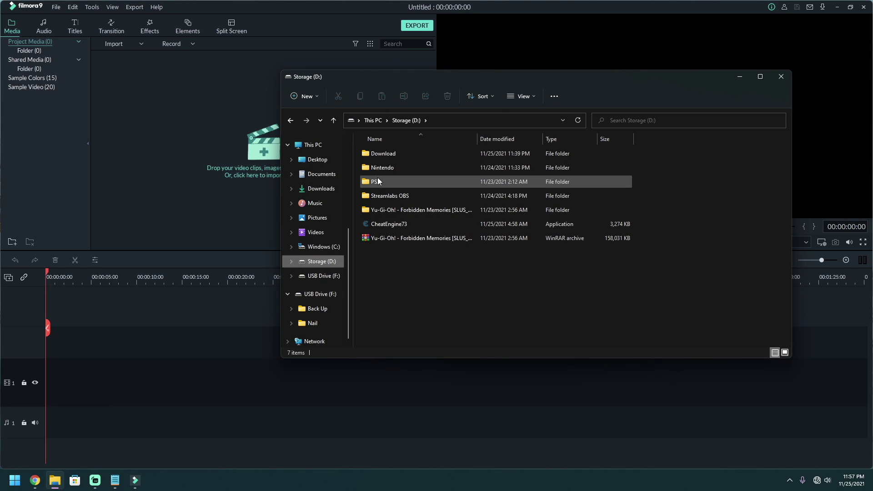
pyautogui.doubleClick(392, 195)
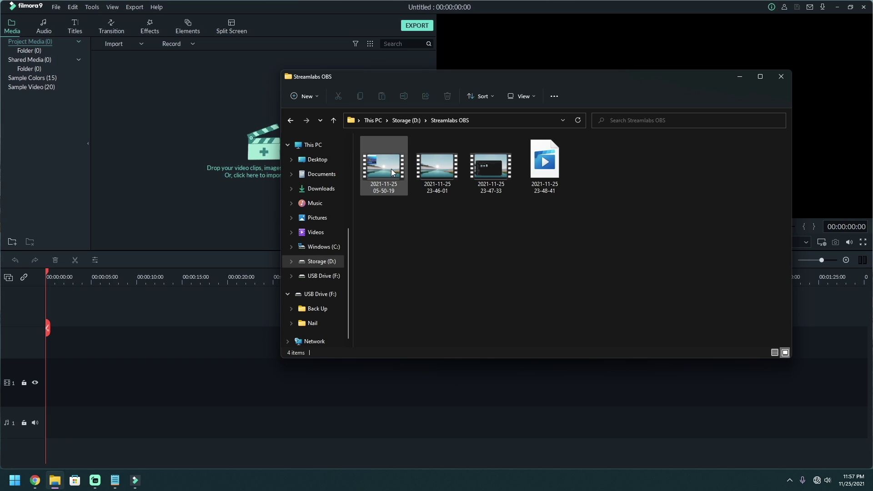
pyautogui.moveTo(391, 168); pyautogui.dragTo(179, 168)
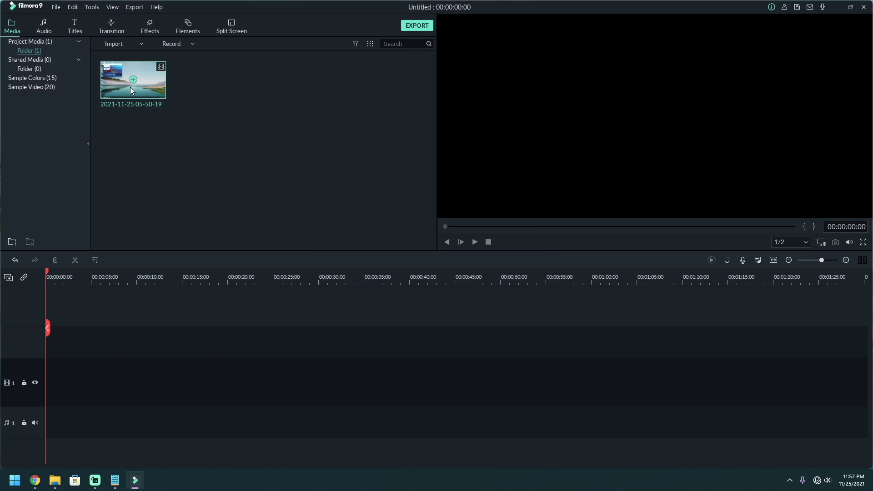
pyautogui.moveTo(129, 85); pyautogui.dragTo(31, 407)
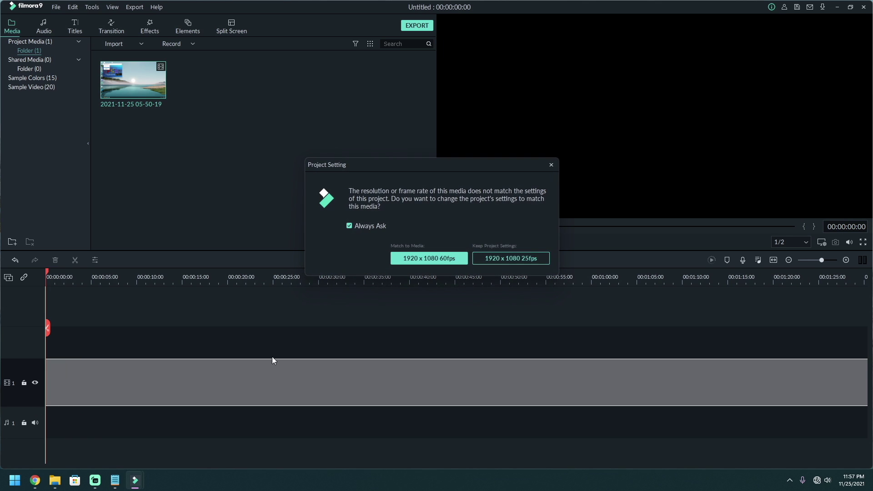
# - Match the project to 1920 x 1080 60fps and scrub forward through the game footage
pyautogui.click(430, 259)
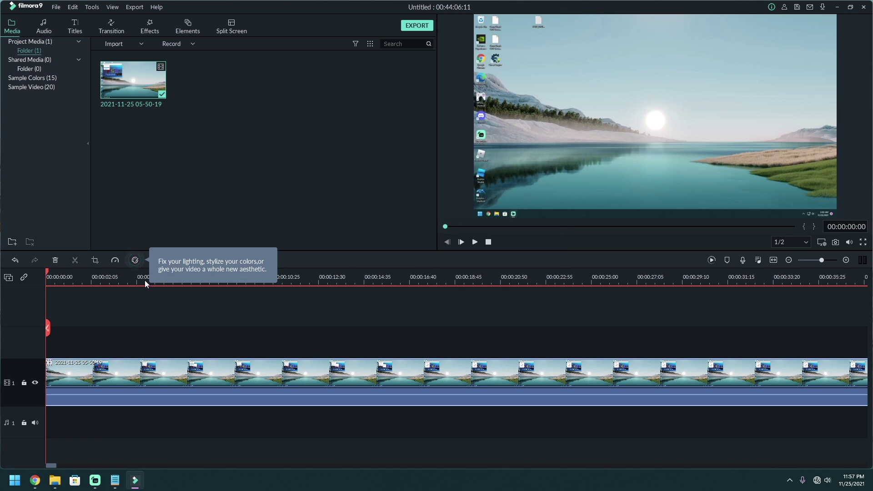
pyautogui.click(207, 282)
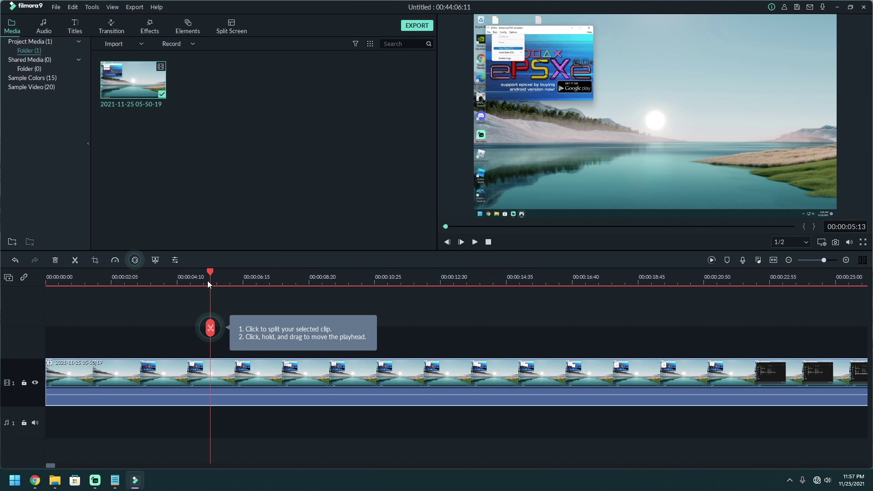
pyautogui.moveTo(208, 271); pyautogui.dragTo(486, 339)
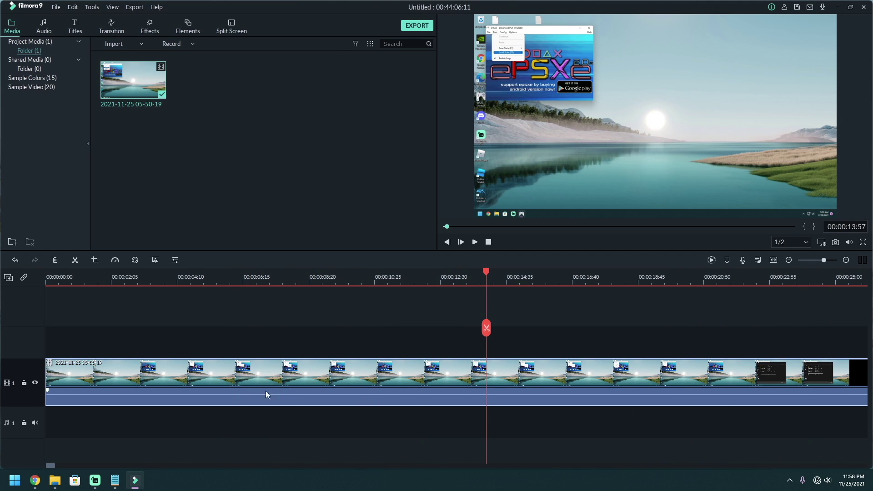
pyautogui.click(812, 259)
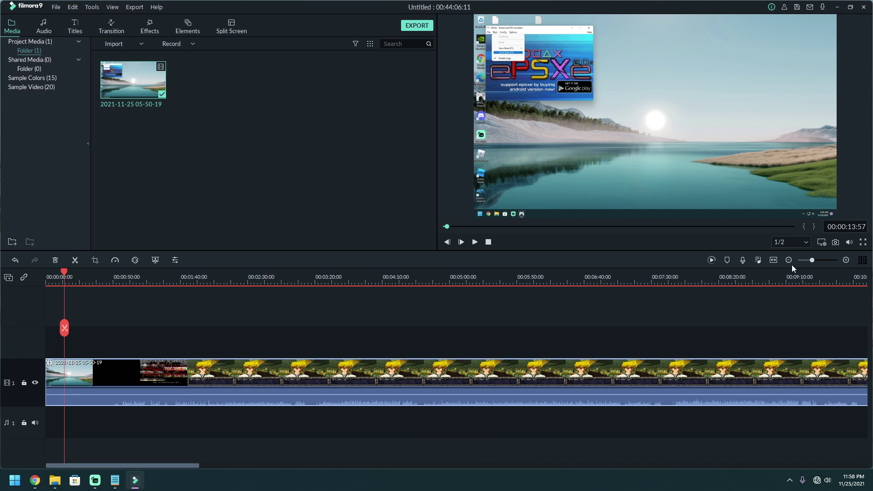
pyautogui.moveTo(71, 276); pyautogui.dragTo(371, 324)
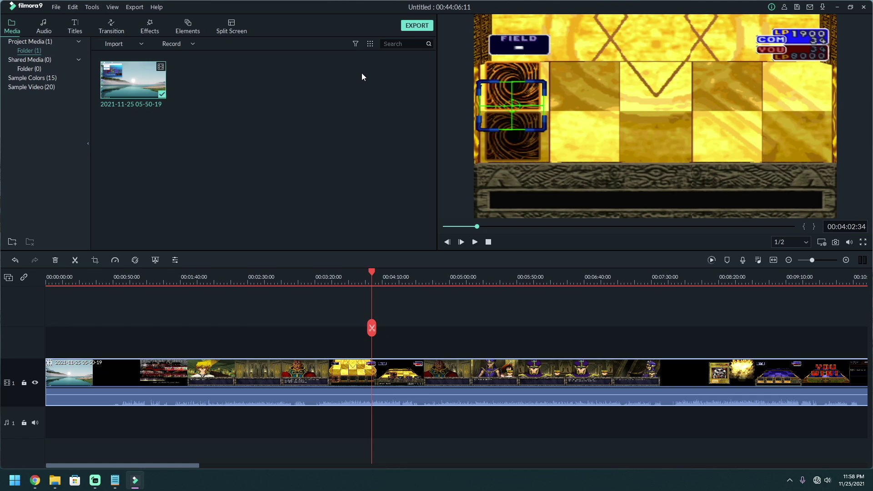
# - Browse the audio library, then switch to the title templates
pyautogui.click(44, 26)
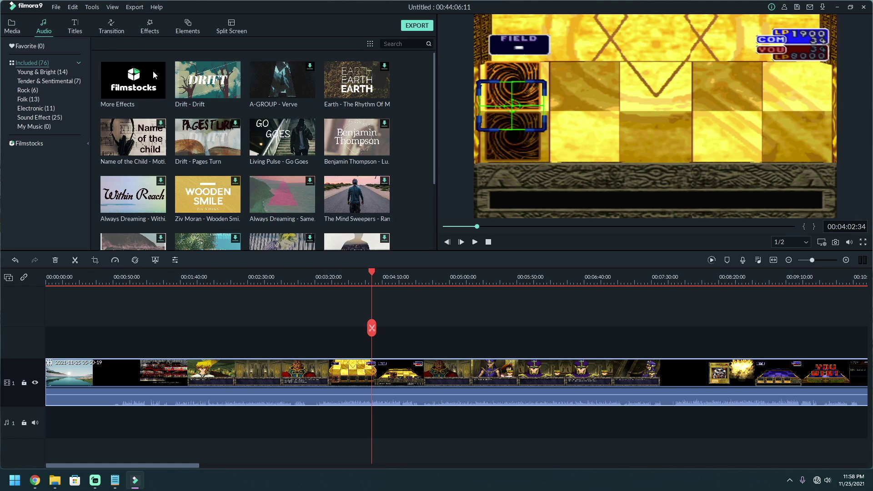
pyautogui.scroll(-3, 237, 136)
pyautogui.scroll(-3, 240, 138)
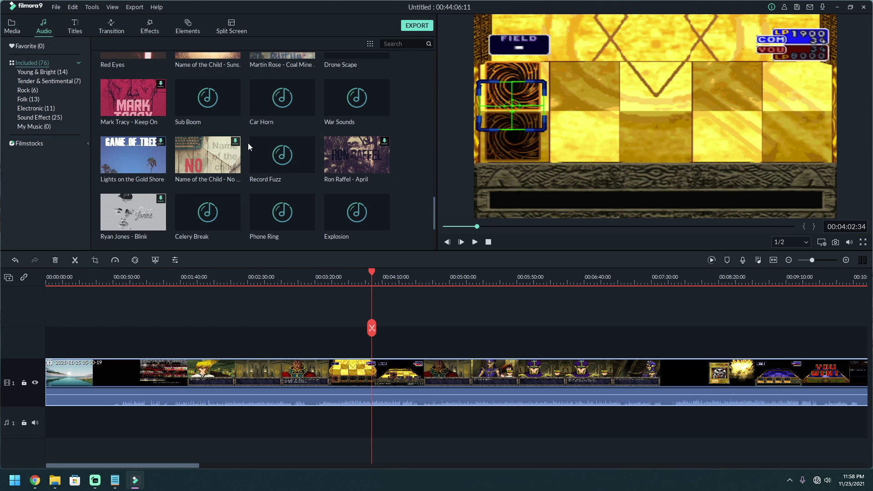
pyautogui.scroll(-3, 247, 142)
pyautogui.click(75, 32)
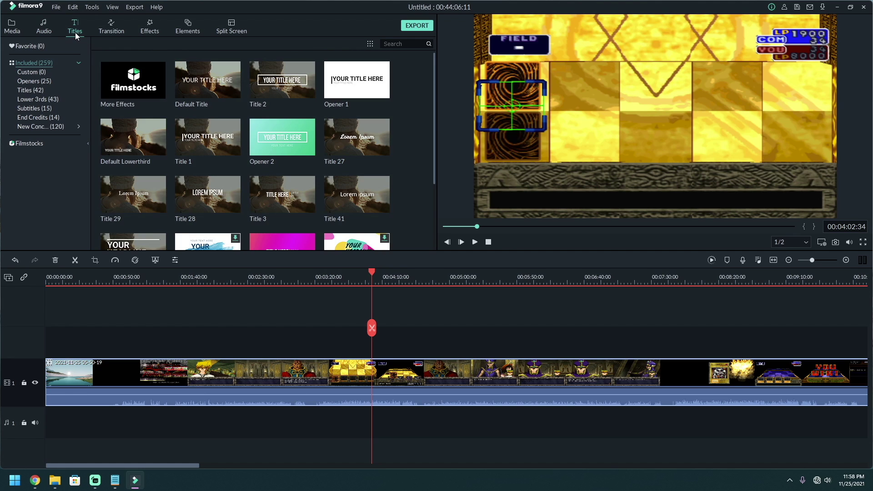
# - Browse the titles, transitions, effects and elements libraries, previewing the side-by-side split-screen layout
pyautogui.scroll(-15, 222, 140)
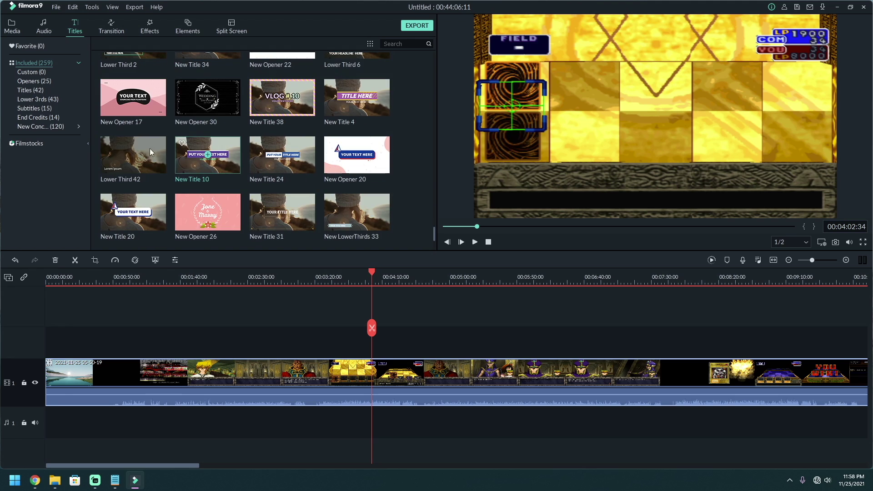
pyautogui.click(111, 26)
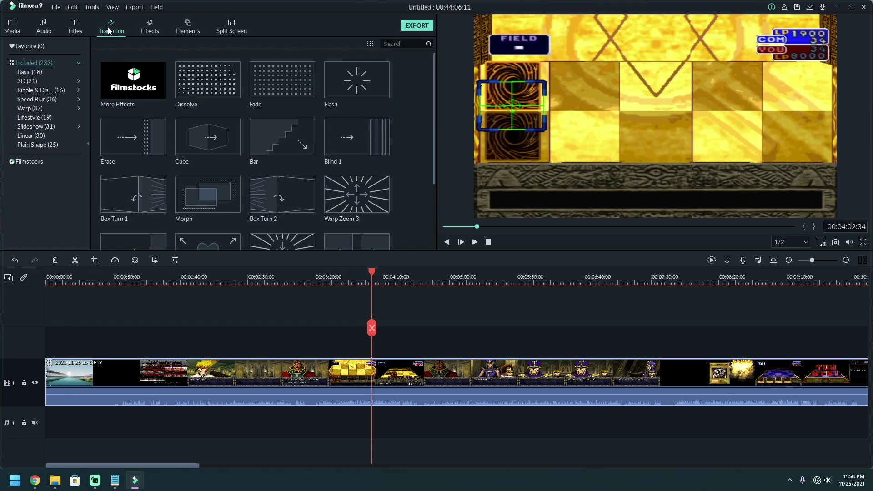
pyautogui.scroll(-5, 232, 148)
pyautogui.scroll(5, 232, 149)
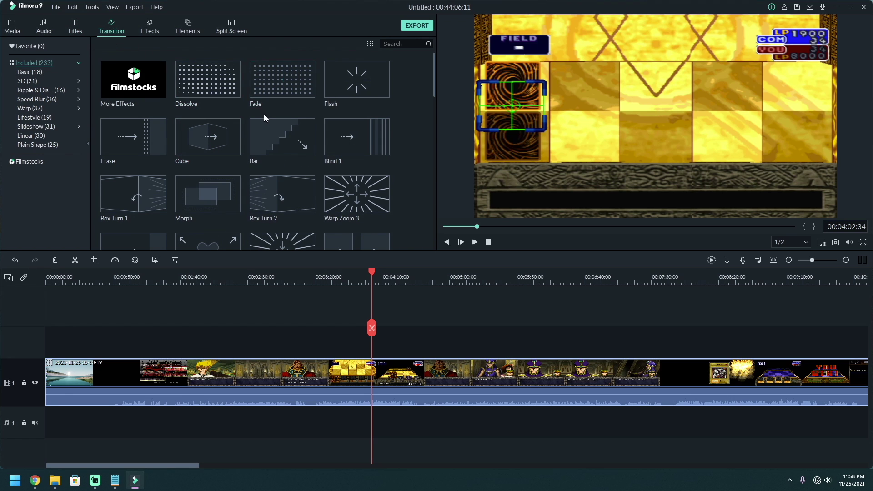
pyautogui.scroll(-8, 254, 123)
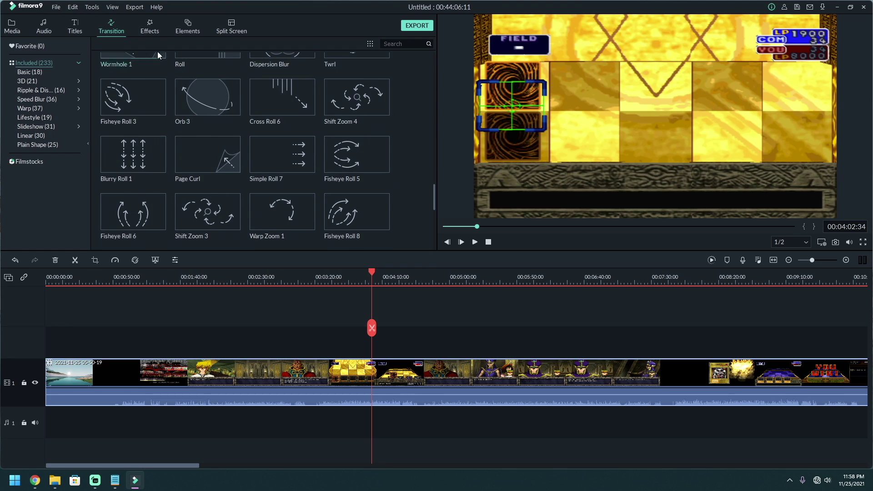
pyautogui.click(149, 27)
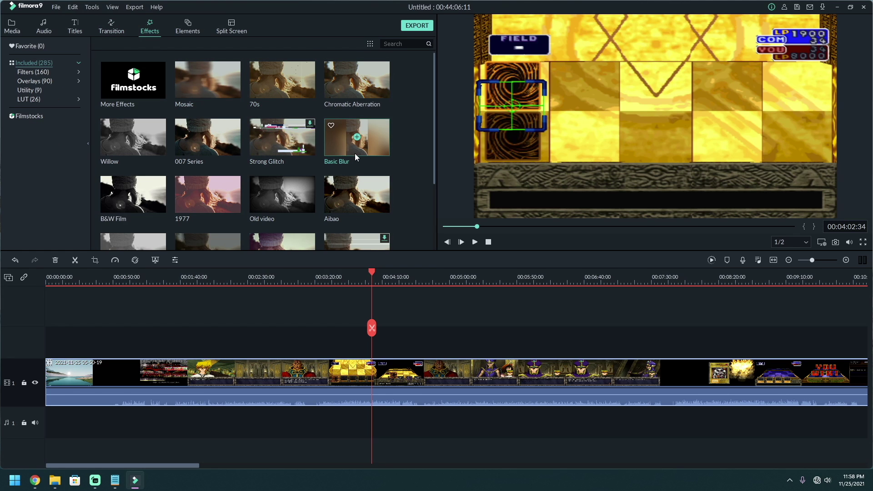
pyautogui.scroll(-10, 319, 152)
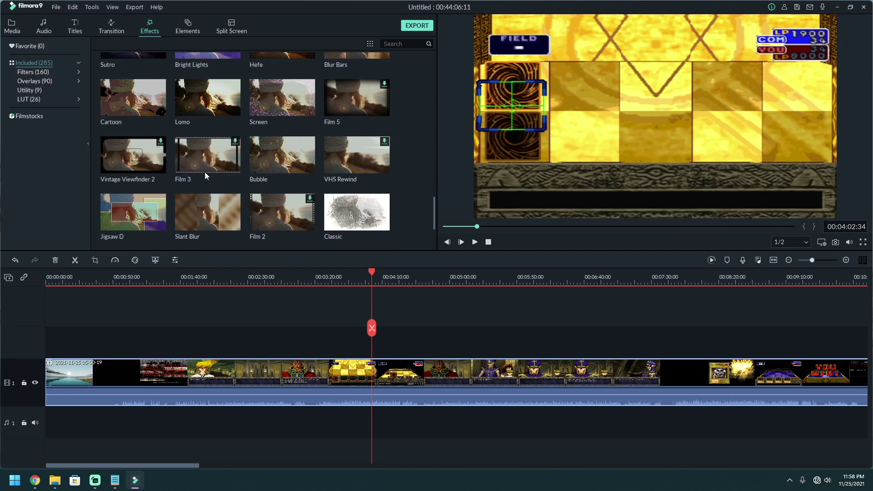
pyautogui.click(197, 30)
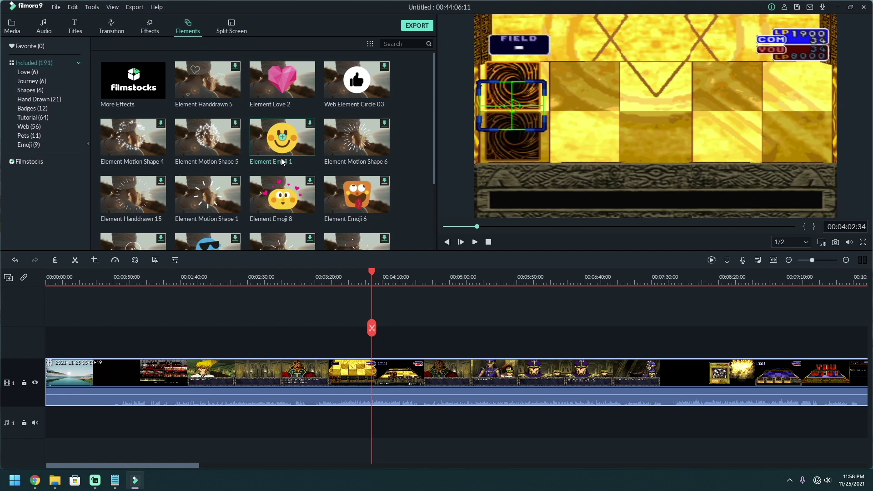
pyautogui.scroll(-10, 241, 127)
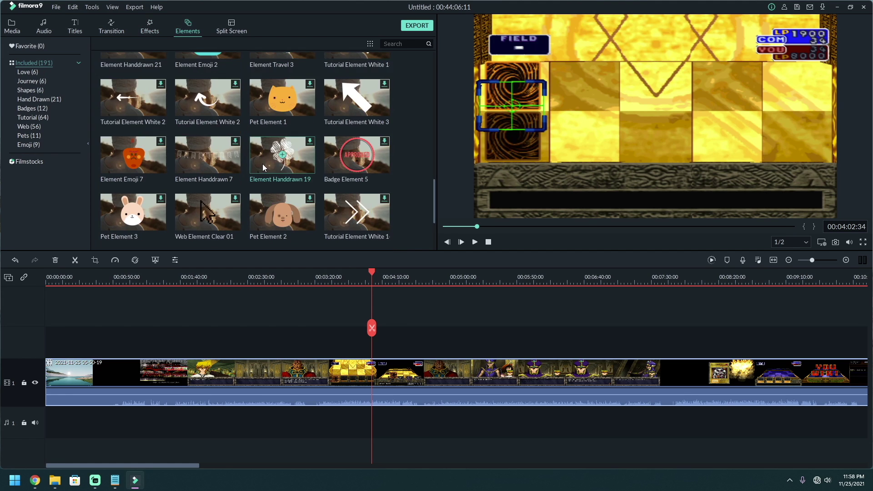
pyautogui.scroll(-3, 262, 155)
pyautogui.click(225, 29)
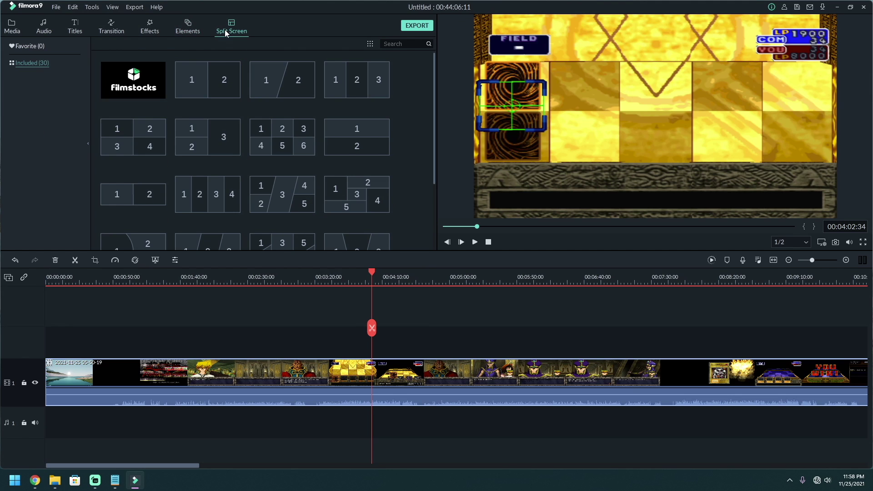
pyautogui.click(222, 85)
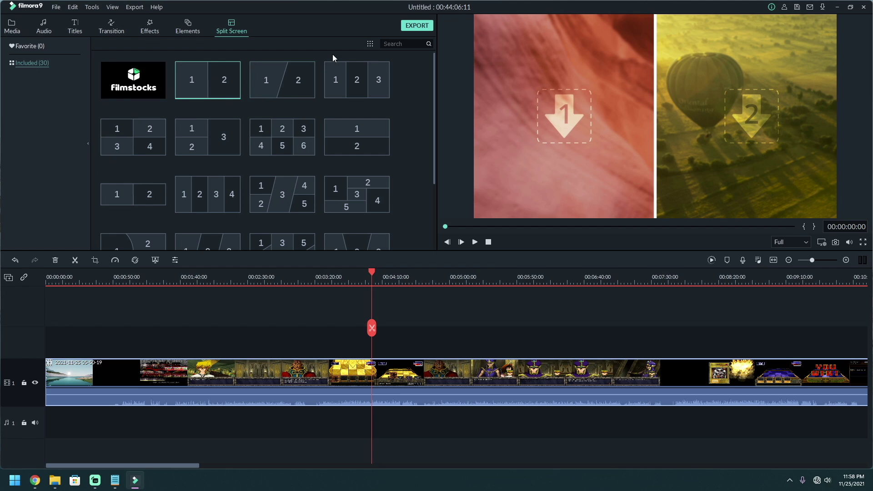
# - Return to project media and move the playhead to about 00:06:32
pyautogui.click(15, 28)
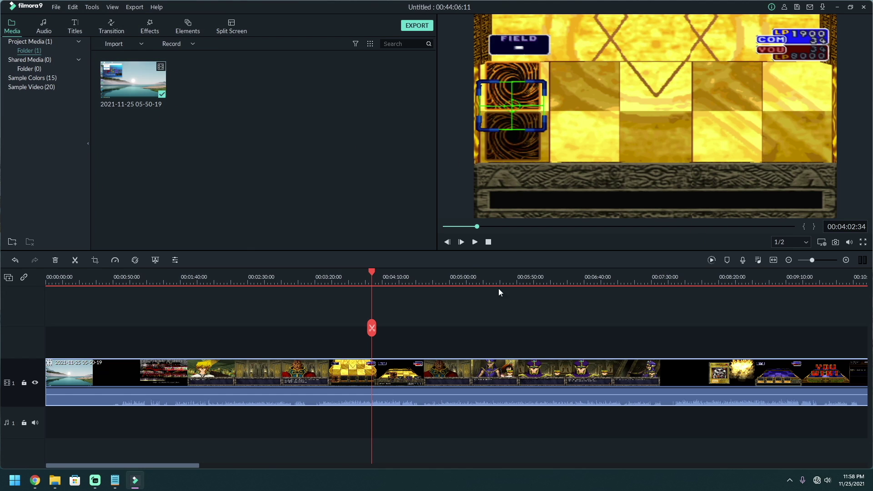
pyautogui.click(534, 279)
pyautogui.click(573, 278)
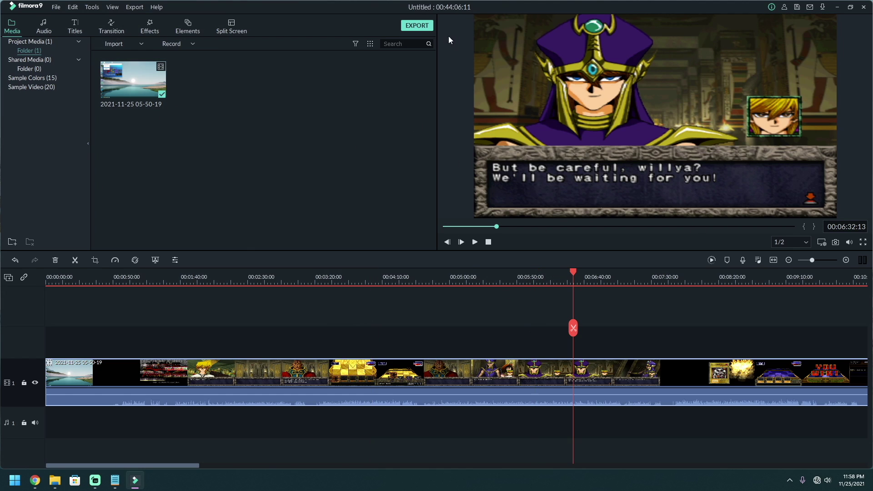
pyautogui.click(417, 27)
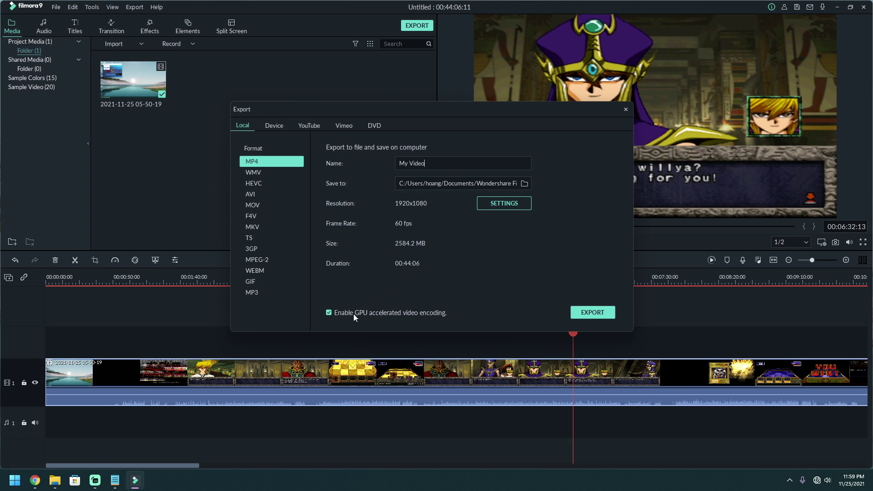
pyautogui.click(274, 125)
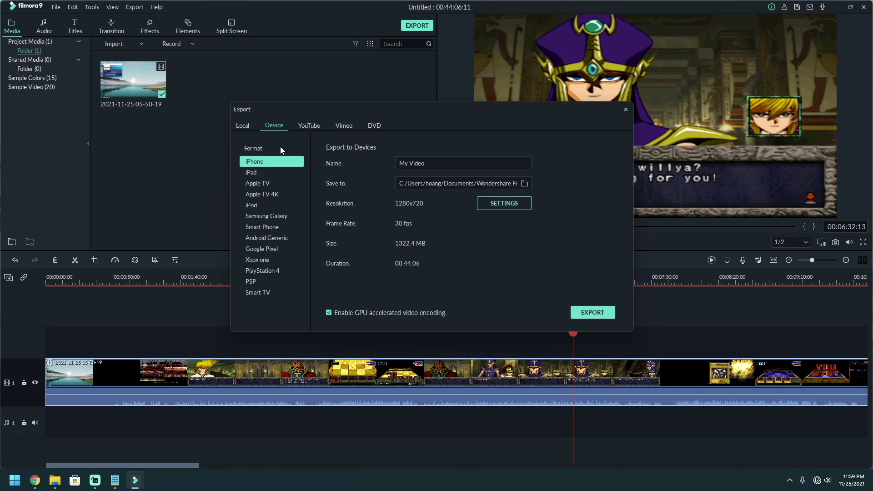
pyautogui.click(243, 128)
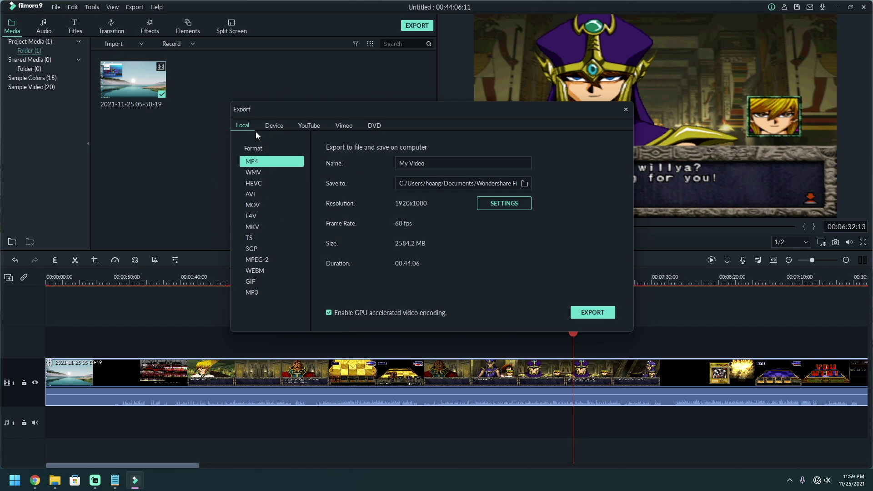
pyautogui.click(269, 124)
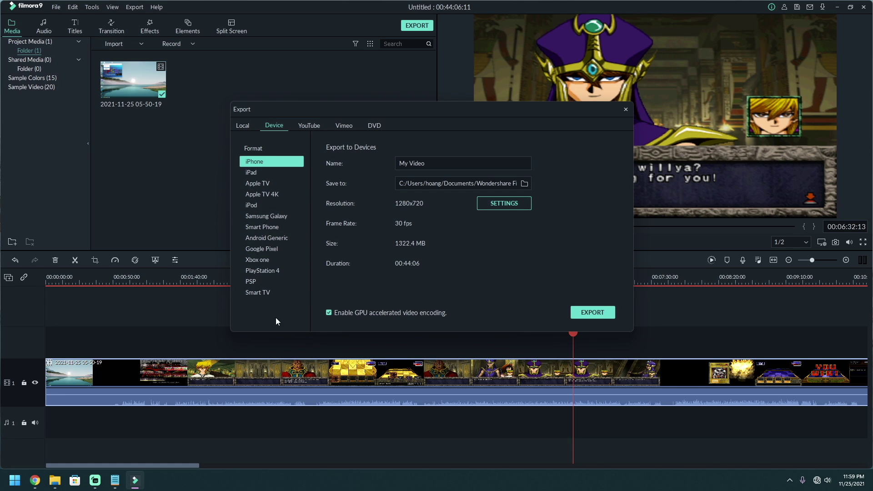
pyautogui.click(317, 124)
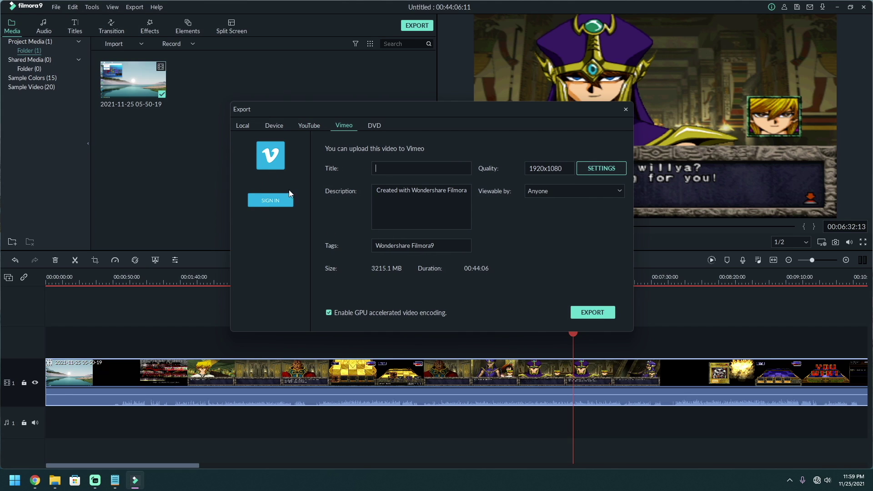
pyautogui.click(373, 127)
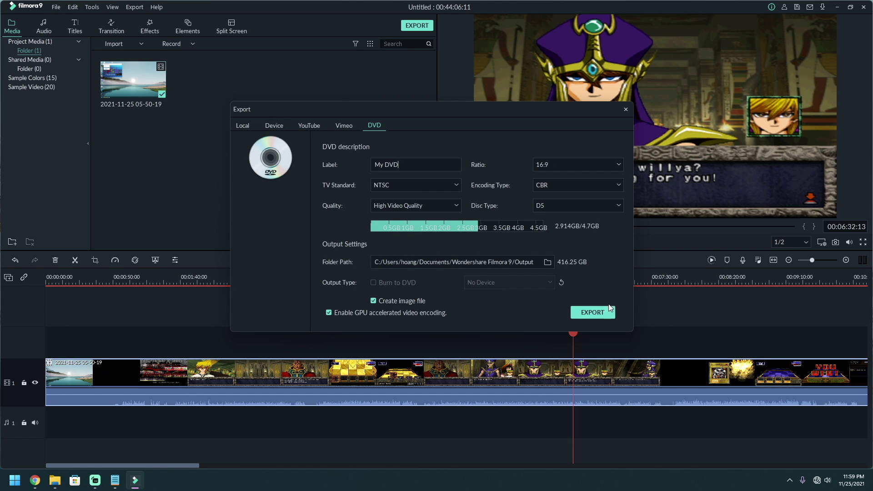
# - Close export settings and browse music categories: Tender & Sentimental, Young & Bright, Rock, Sound Effect, Electronic
pyautogui.click(626, 109)
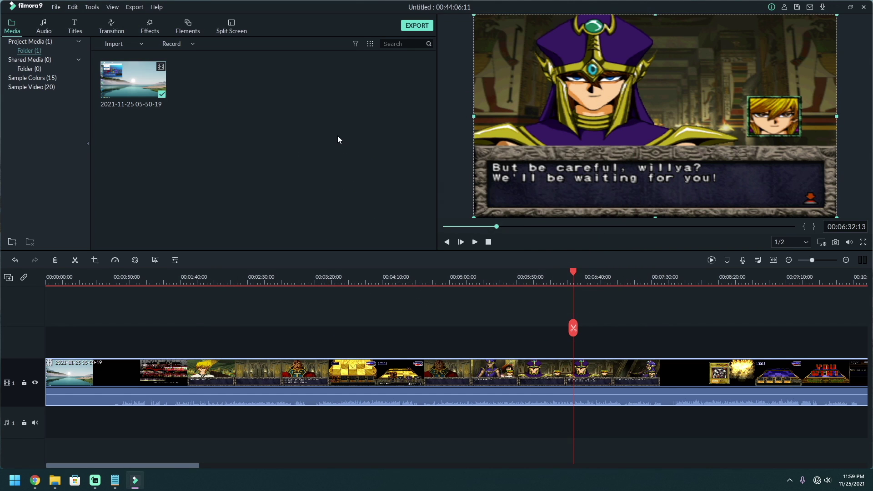
pyautogui.click(48, 21)
pyautogui.click(15, 30)
pyautogui.click(43, 26)
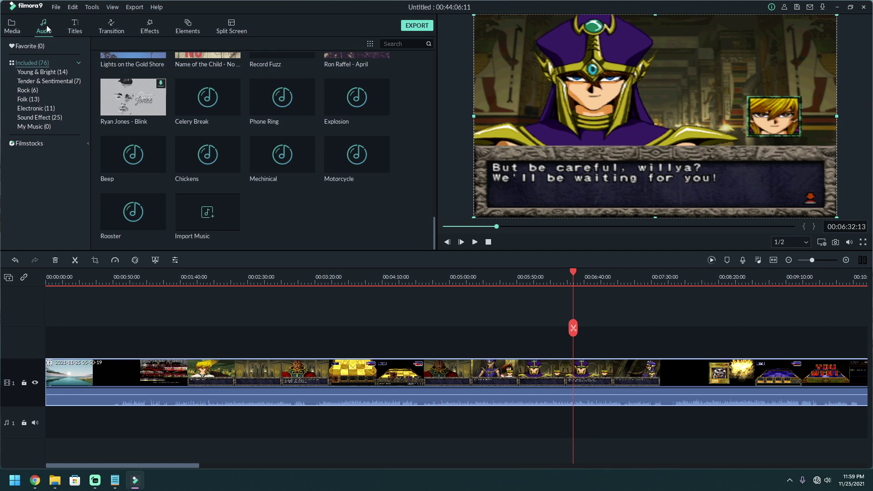
pyautogui.click(39, 82)
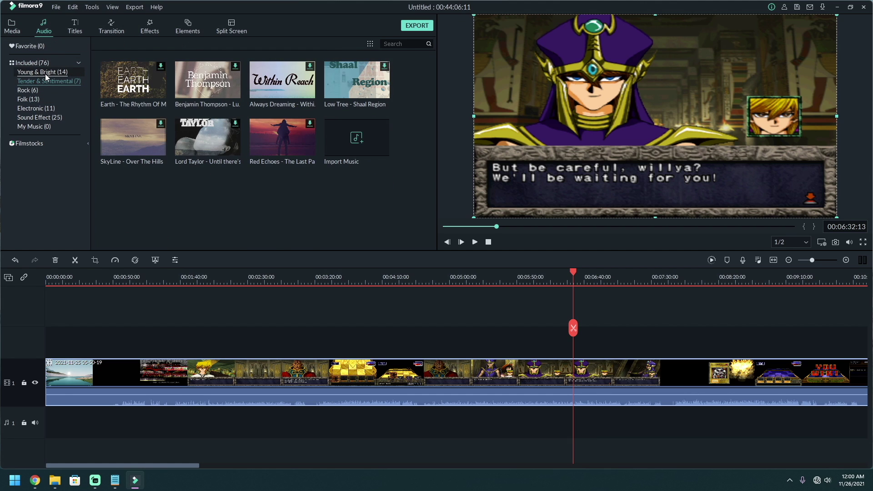
pyautogui.click(45, 74)
pyautogui.click(29, 91)
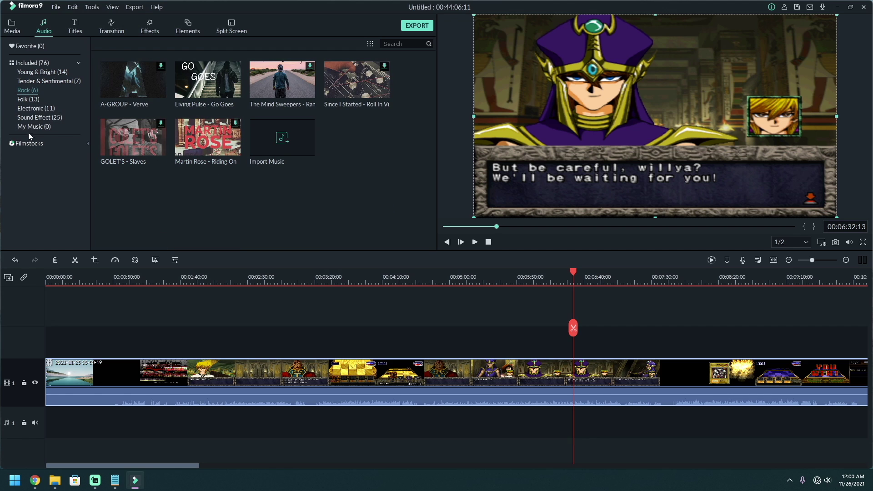
pyautogui.click(38, 117)
pyautogui.click(36, 126)
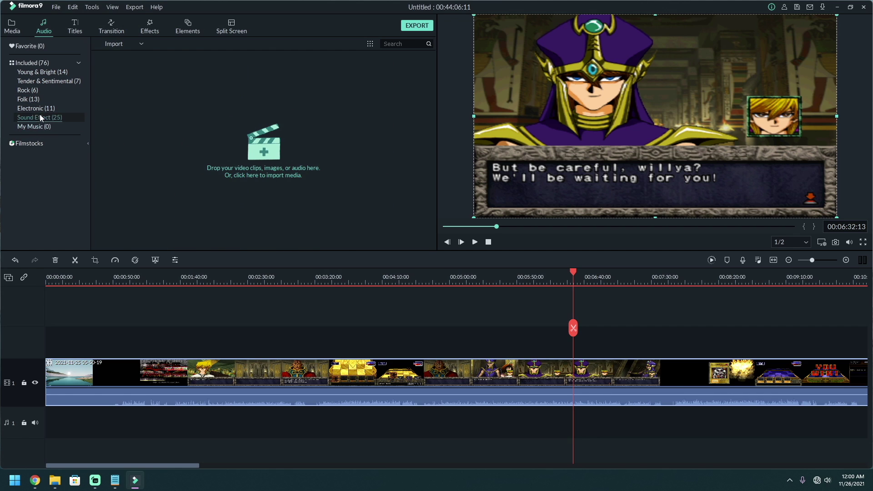
pyautogui.click(40, 116)
pyautogui.click(34, 107)
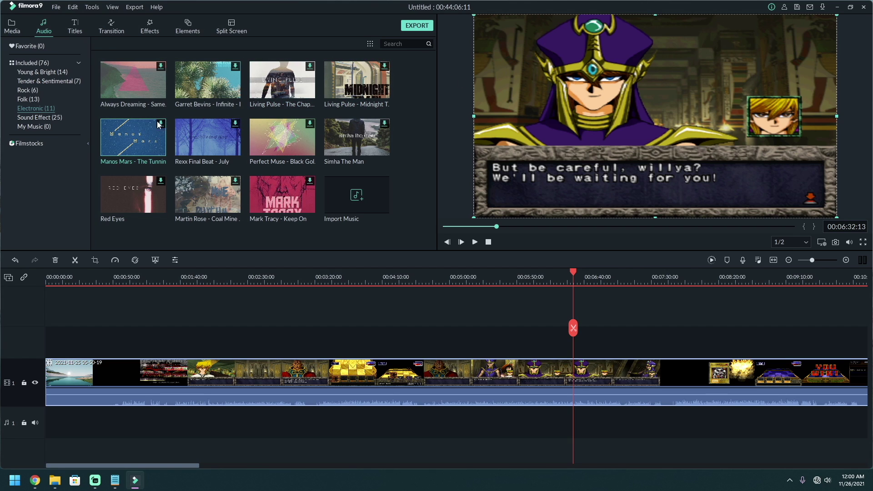
pyautogui.click(50, 81)
# - Look through the title and transition libraries, then open the MP4 export settings
pyautogui.click(70, 30)
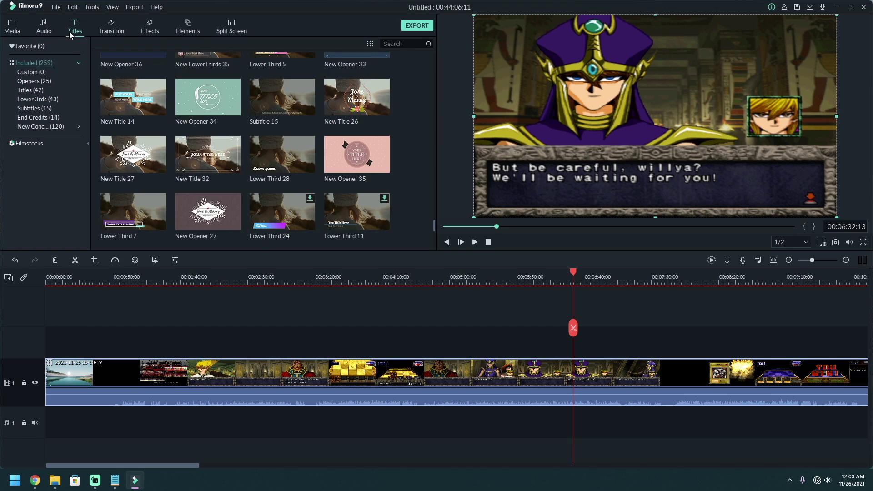
pyautogui.click(103, 29)
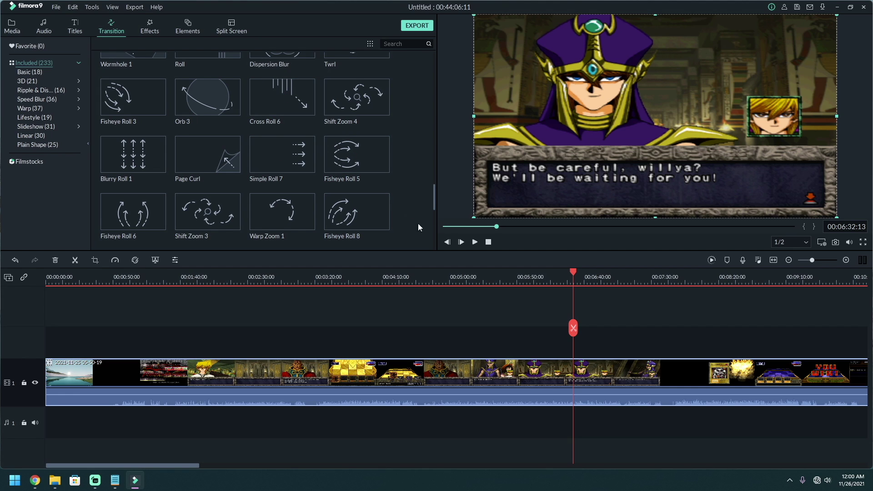
pyautogui.click(409, 29)
# - Close the export settings, split the recording at 3:48 and delete the part before it
pyautogui.click(236, 125)
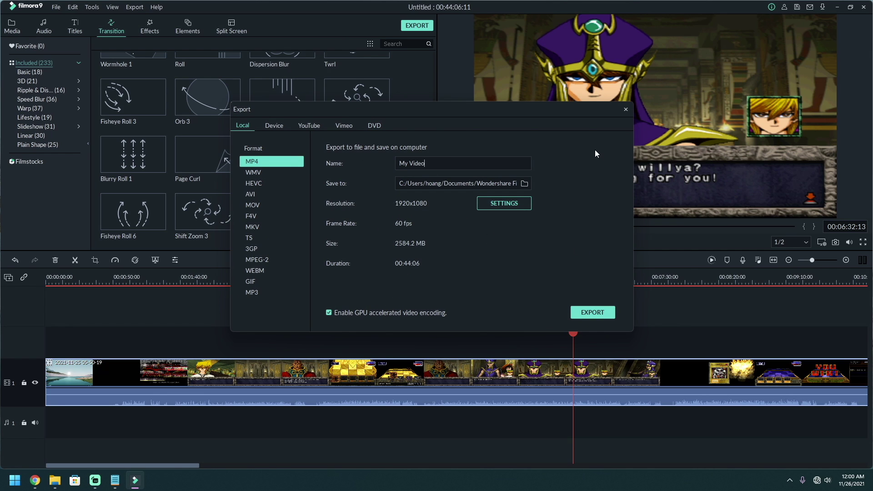
pyautogui.click(626, 109)
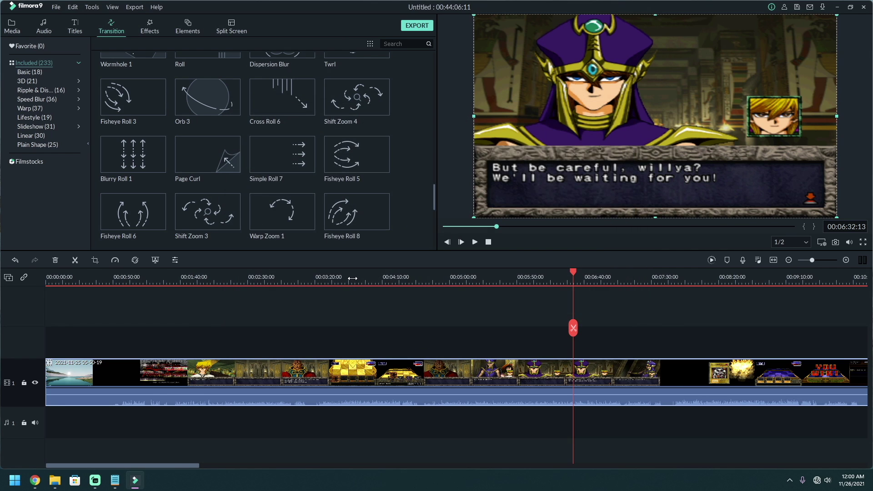
pyautogui.click(352, 278)
pyautogui.click(353, 326)
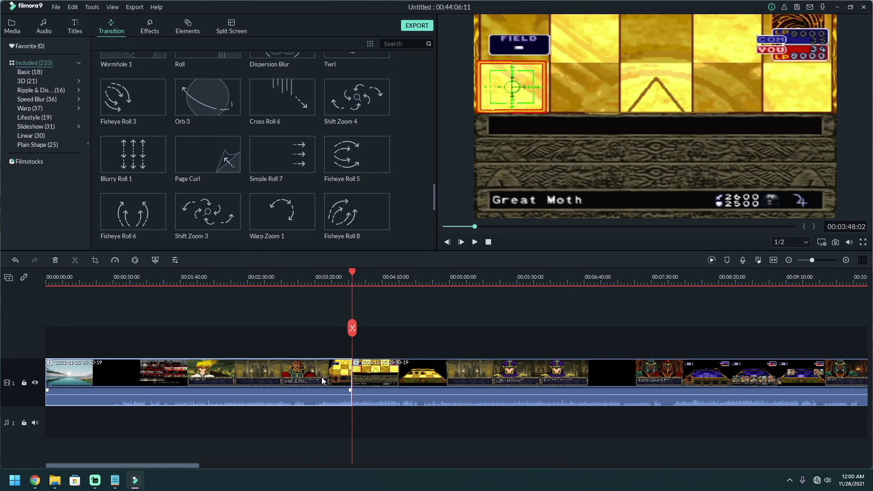
pyautogui.press('Delete')
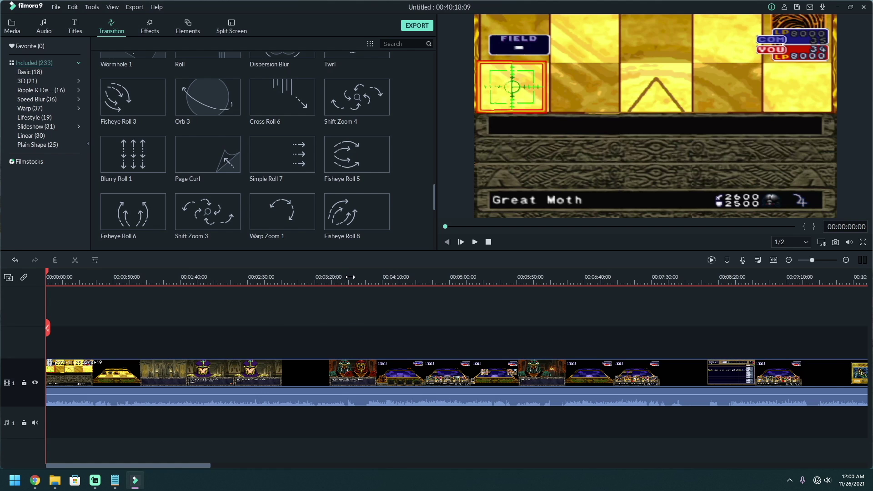
# - Split the recording again at 12:54 and delete the opening clip before it
pyautogui.click(350, 278)
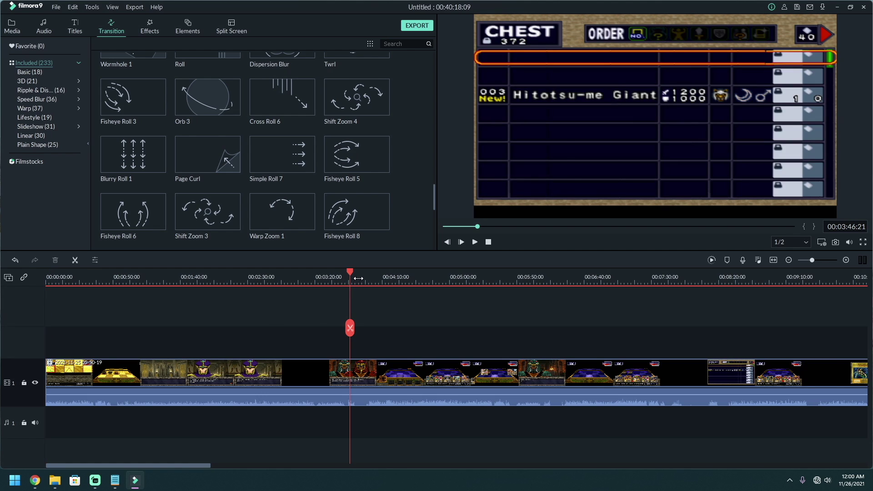
pyautogui.click(750, 278)
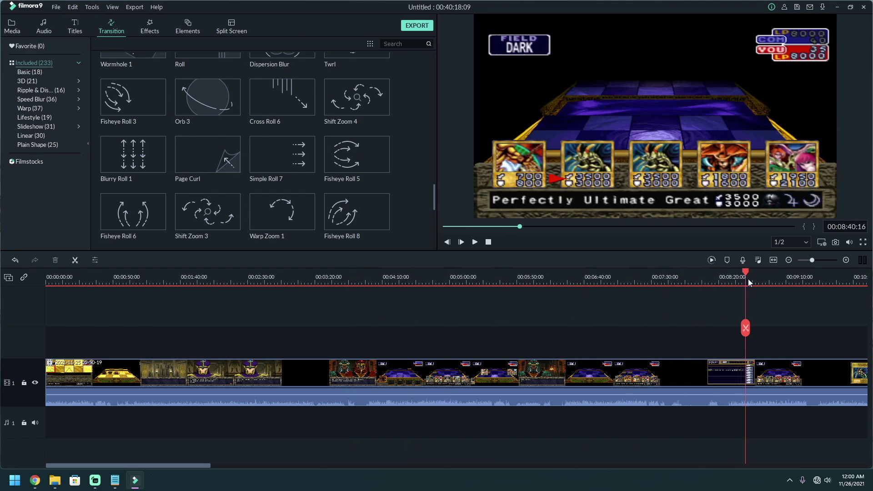
pyautogui.click(819, 260)
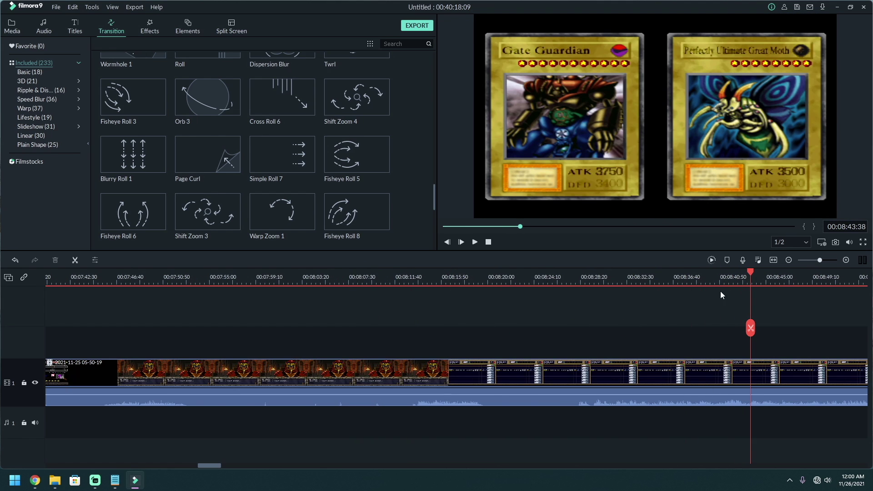
pyautogui.moveTo(753, 278); pyautogui.dragTo(864, 278)
pyautogui.click(790, 260)
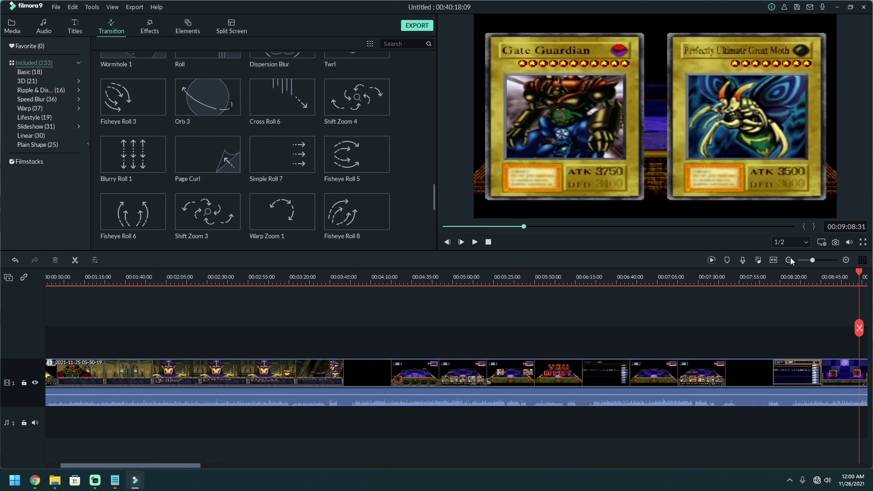
pyautogui.click(790, 261)
pyautogui.click(536, 278)
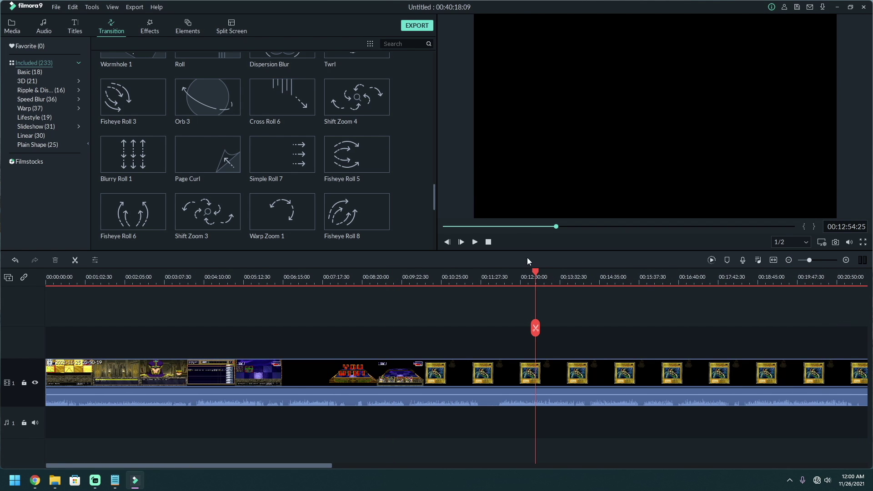
pyautogui.click(535, 335)
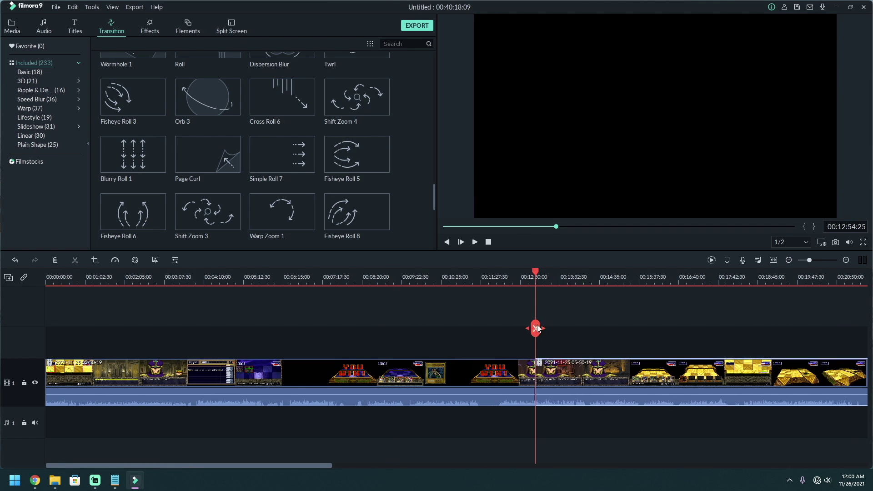
pyautogui.click(510, 370)
pyautogui.press('Delete')
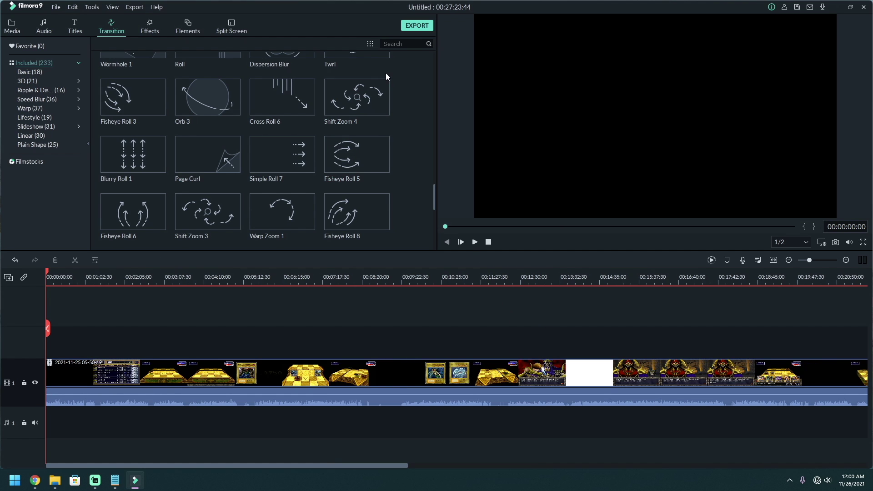
# - Start exporting the project as My Video.mp4, then abort it at 3% and close the Export window
pyautogui.click(417, 26)
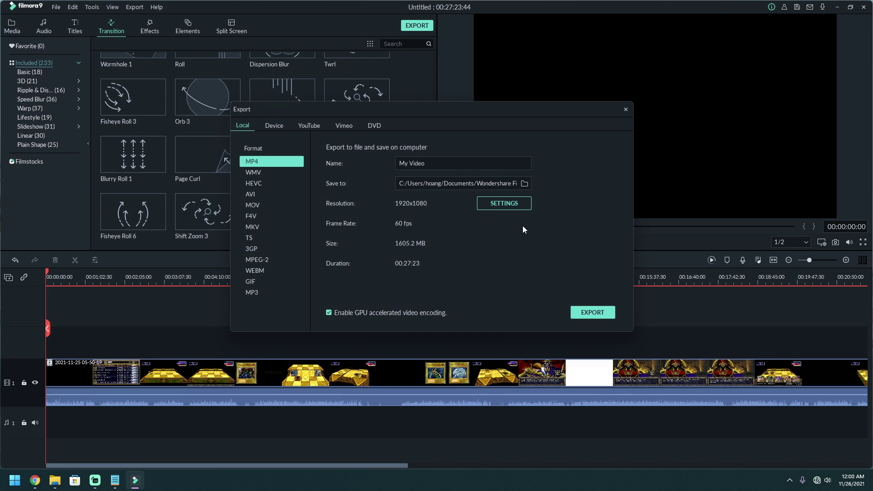
pyautogui.click(595, 314)
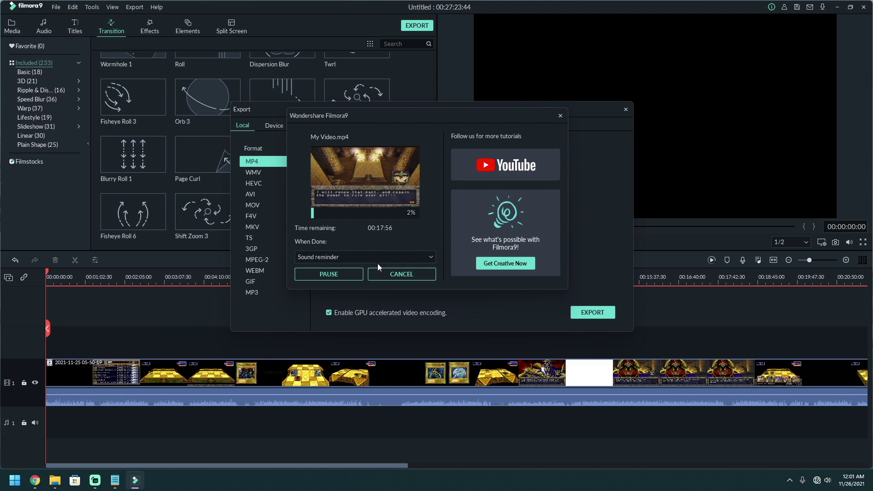
pyautogui.click(397, 277)
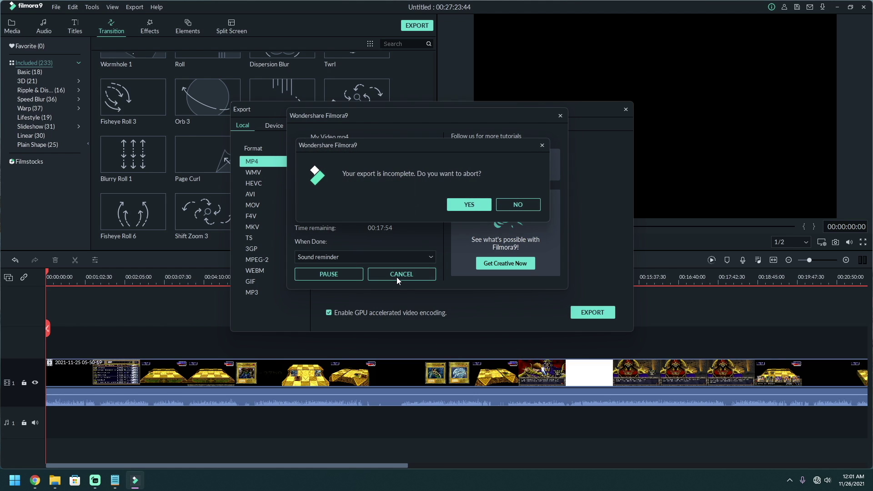
pyautogui.click(480, 204)
pyautogui.click(625, 111)
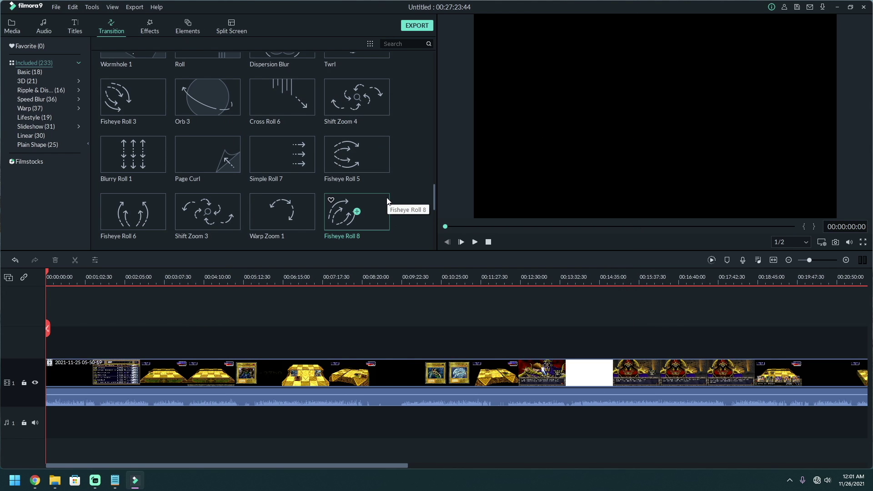